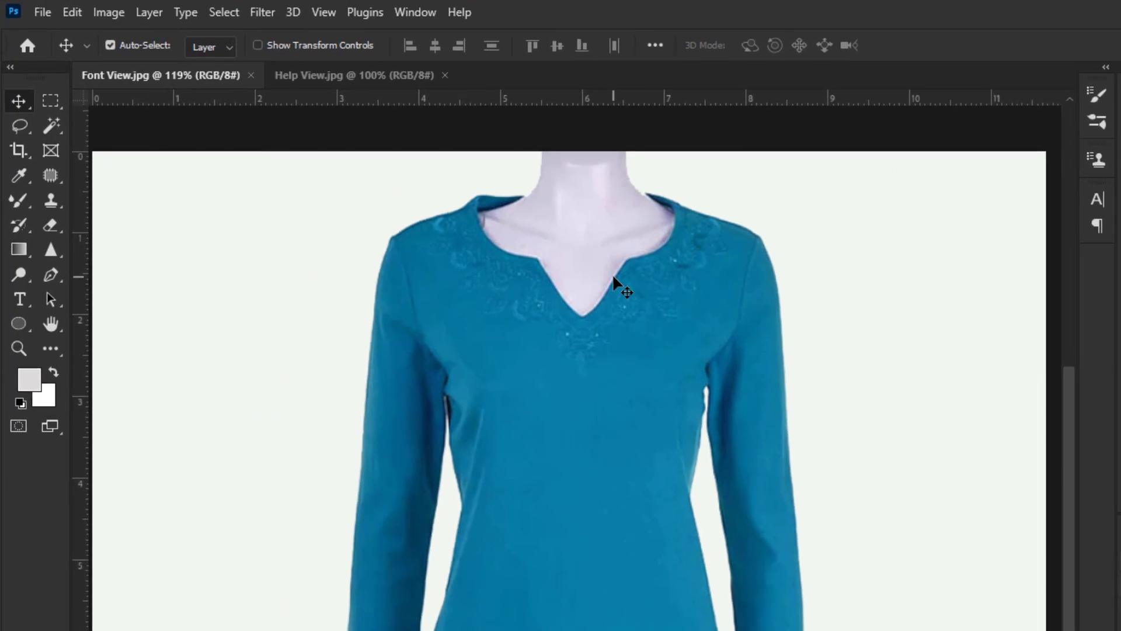
Select the Pen Tool and show the Paths panel, dragged taller
click(53, 287)
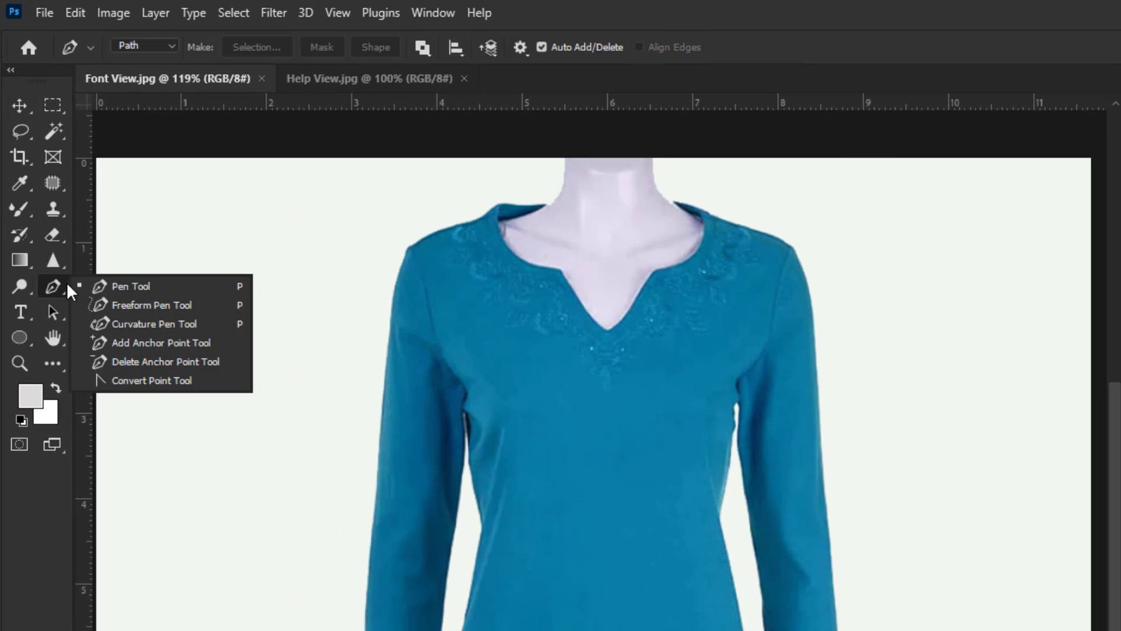
click(114, 285)
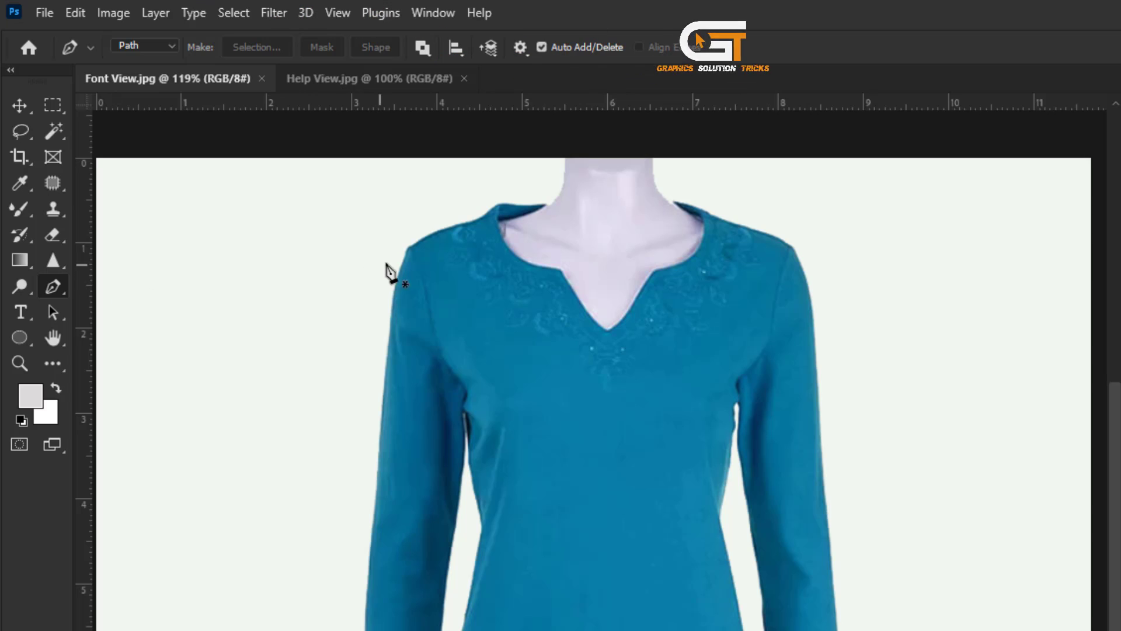
click(434, 12)
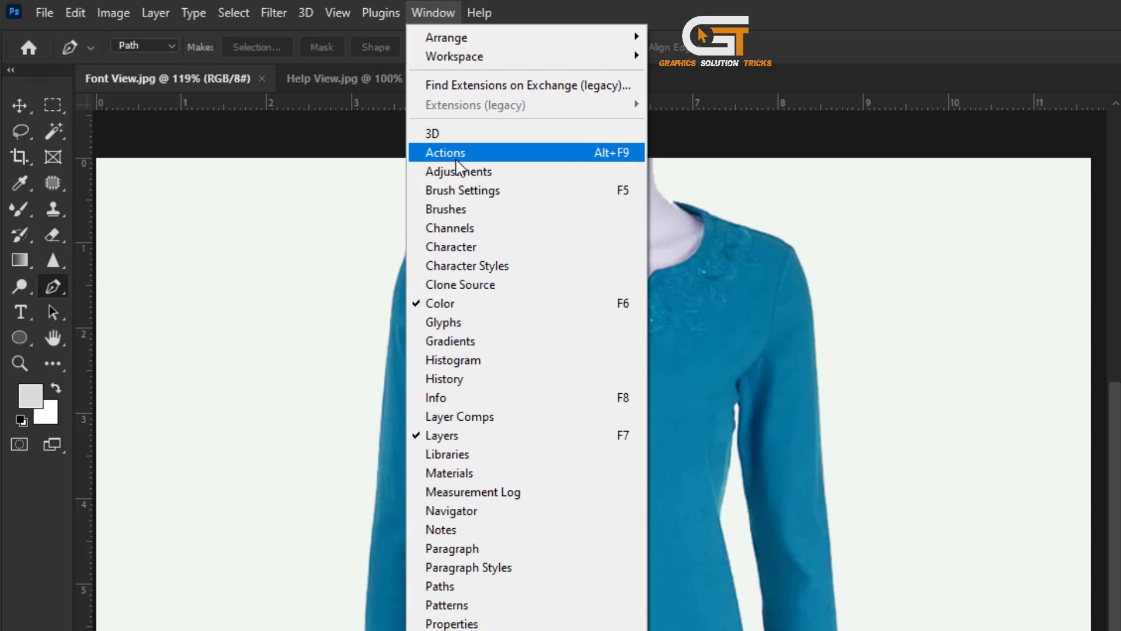
click(440, 587)
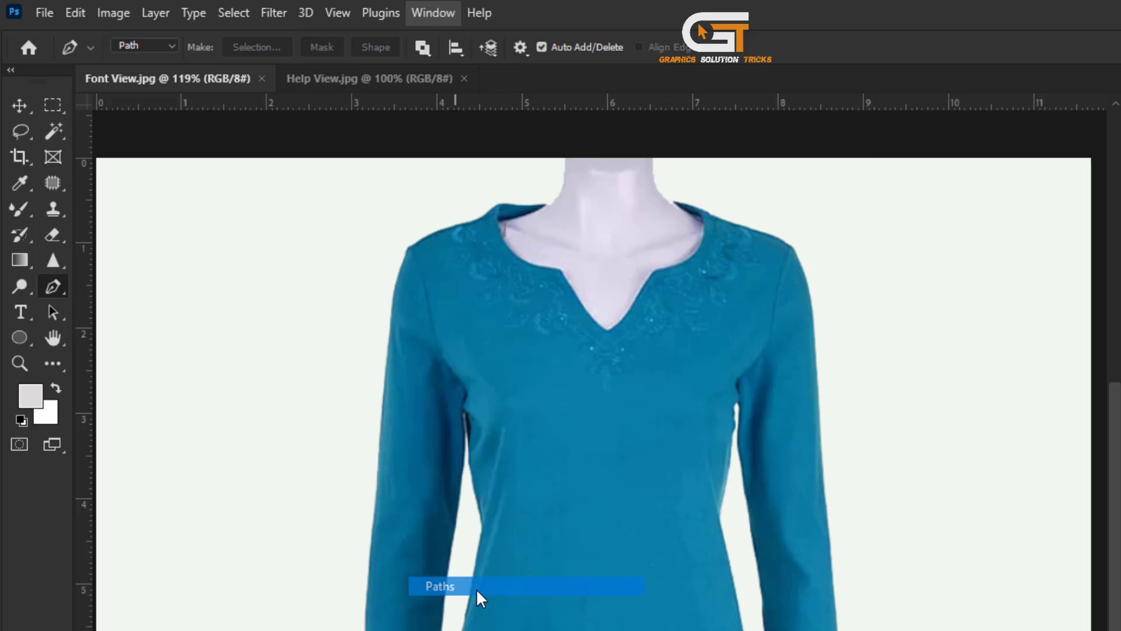
drag(1051, 302, 1051, 385)
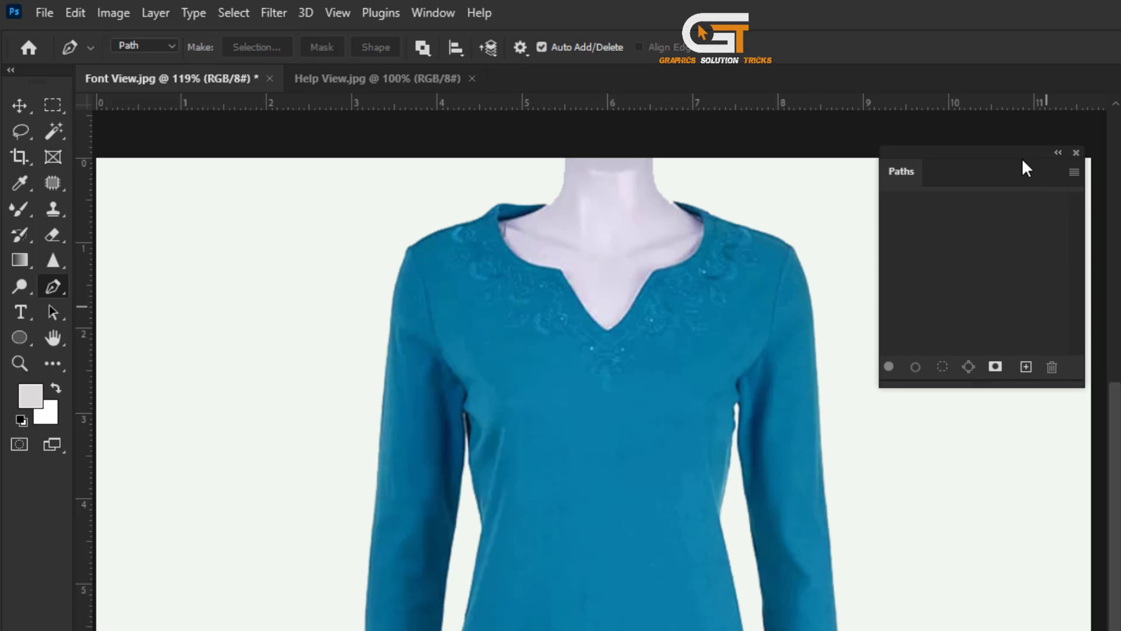
Create a new path and place anchors down the first sleeve to the cuff
click(1028, 368)
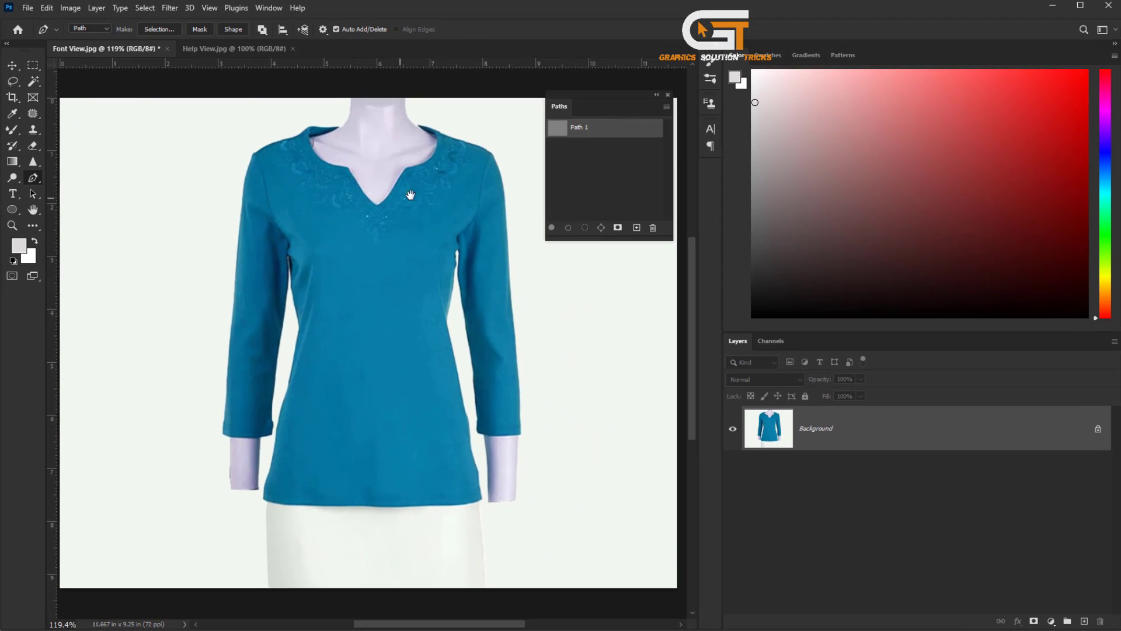
scroll(411, 145, up, 3)
scroll(580, 358, down, 3)
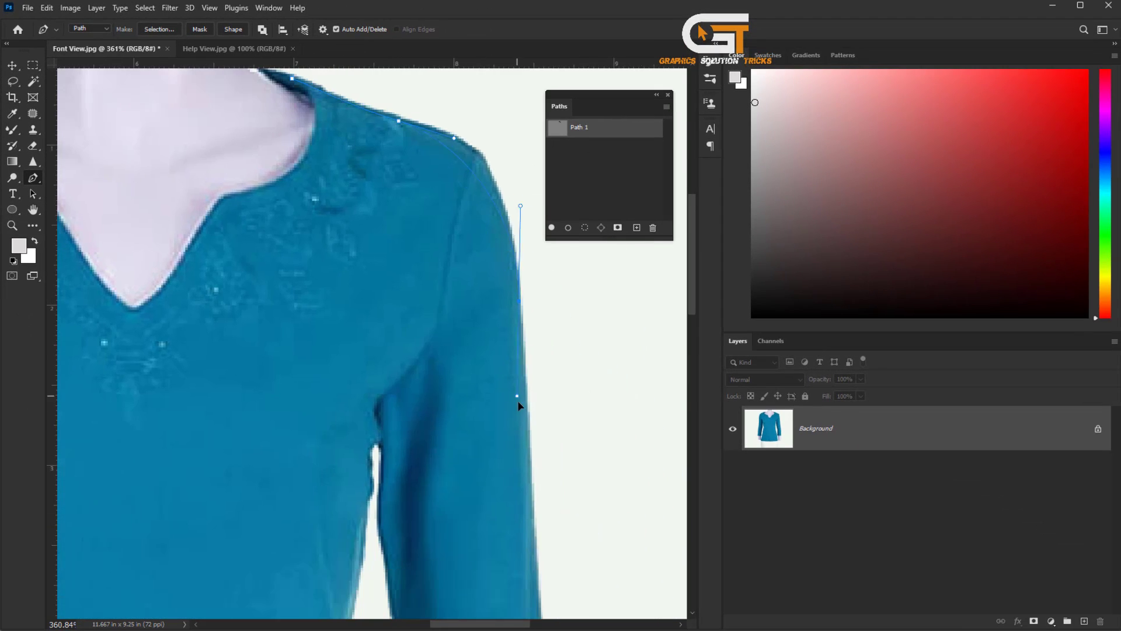
drag(517, 377, 517, 219)
drag(508, 456, 509, 342)
mouse_move(526, 482)
mouse_down()
mouse_move(532, 412)
mouse_move(478, 404)
mouse_up()
click(501, 407)
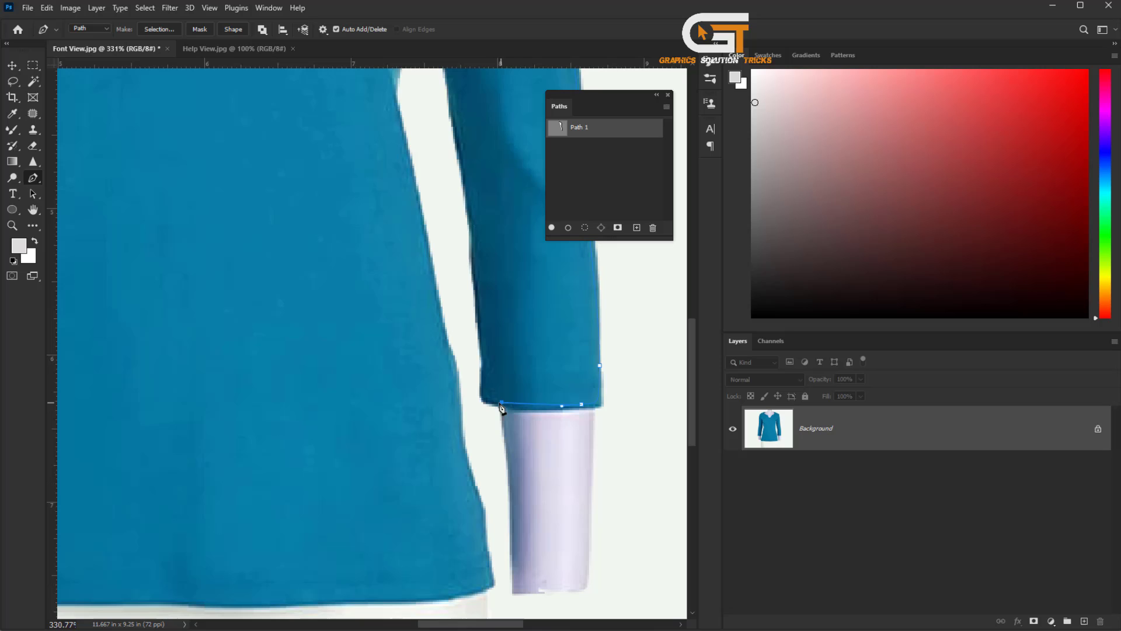
click(484, 320)
scroll(485, 263, down, 2)
Continue the path along the hem and other sleeve, closing it at the inner neckline
mouse_move(491, 219)
mouse_down()
mouse_move(490, 290)
mouse_move(452, 105)
mouse_up()
key(space)
mouse_move(452, 176)
mouse_down()
mouse_move(452, 289)
mouse_move(451, 155)
mouse_up()
scroll(385, 429, down, 3)
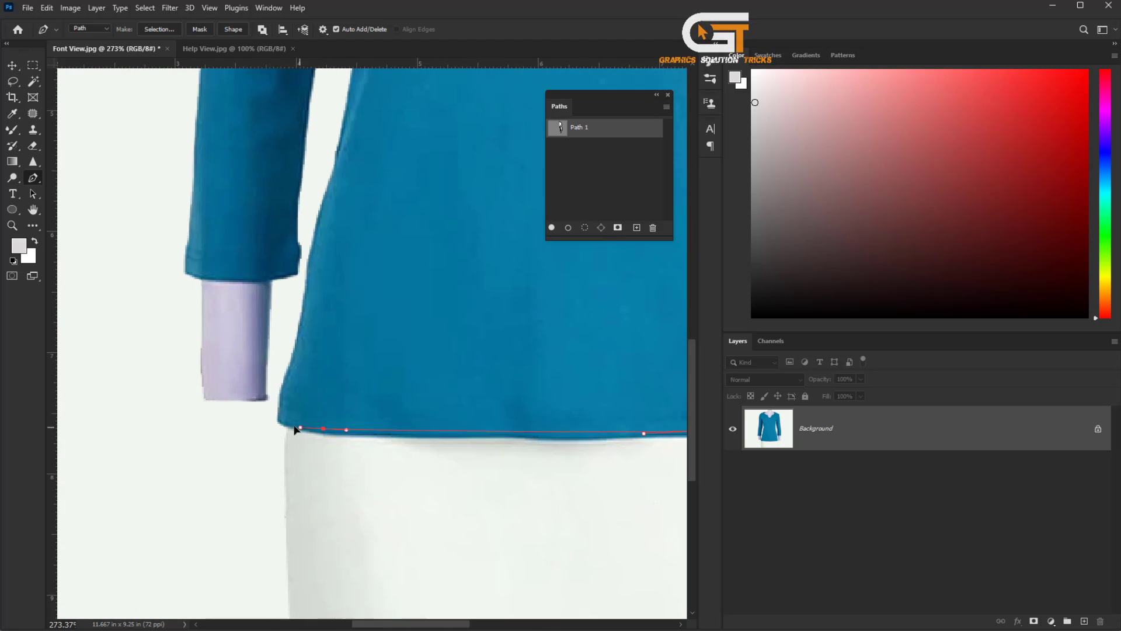
scroll(290, 385, up, 3)
drag(369, 280, 376, 132)
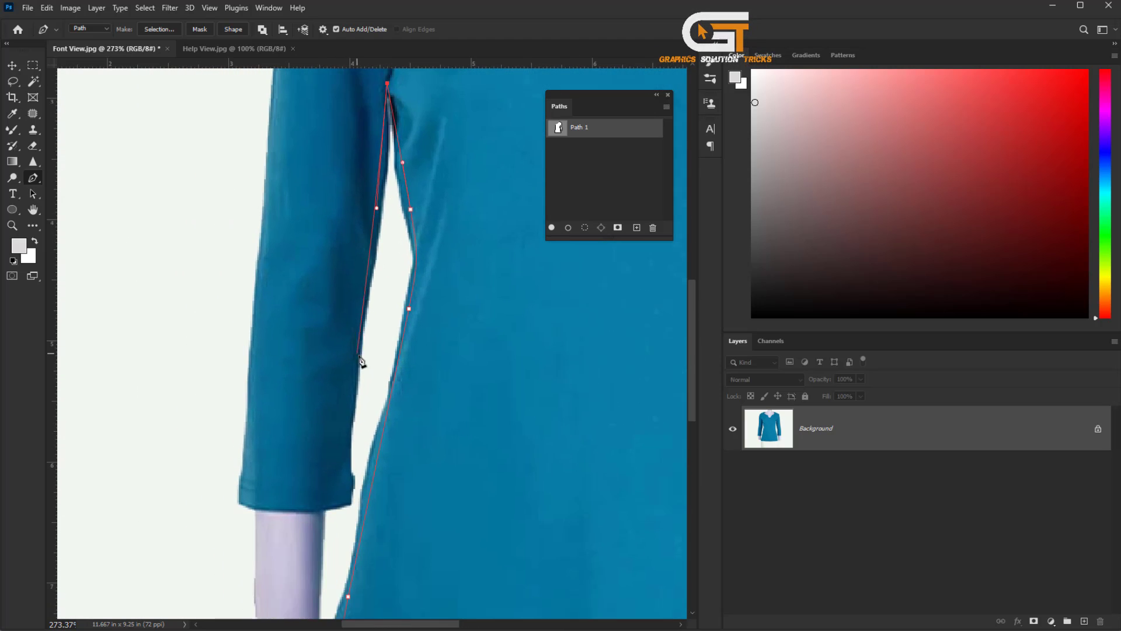
drag(359, 394, 359, 220)
drag(350, 351, 334, 263)
scroll(331, 252, up, 2)
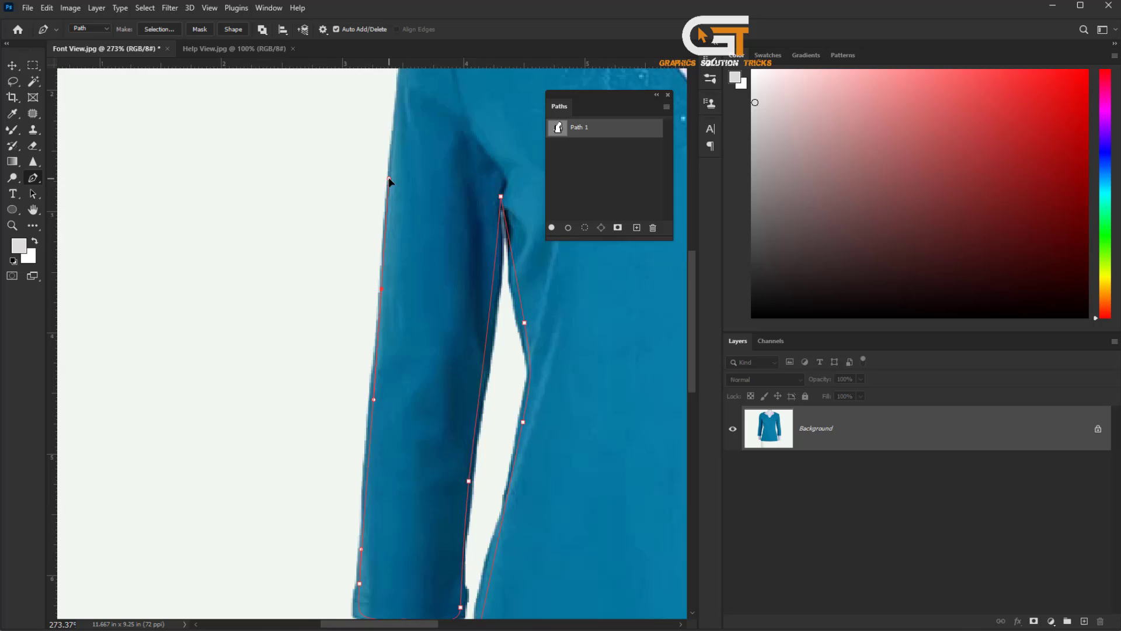
drag(351, 175, 351, 438)
drag(350, 264, 292, 371)
click(372, 414)
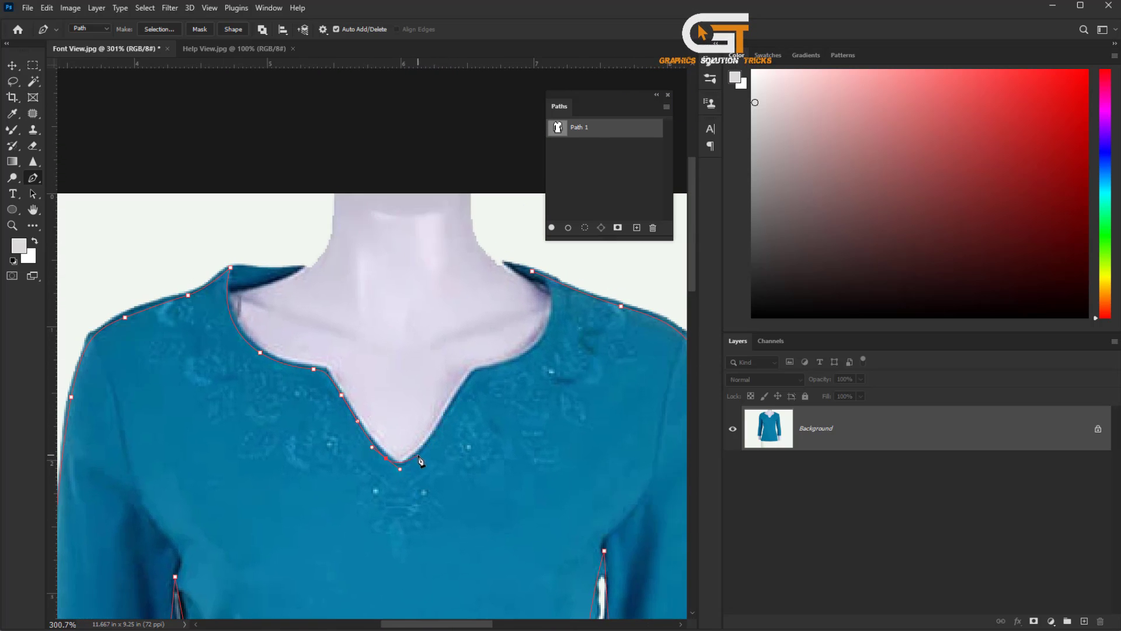
scroll(416, 318, down, 3)
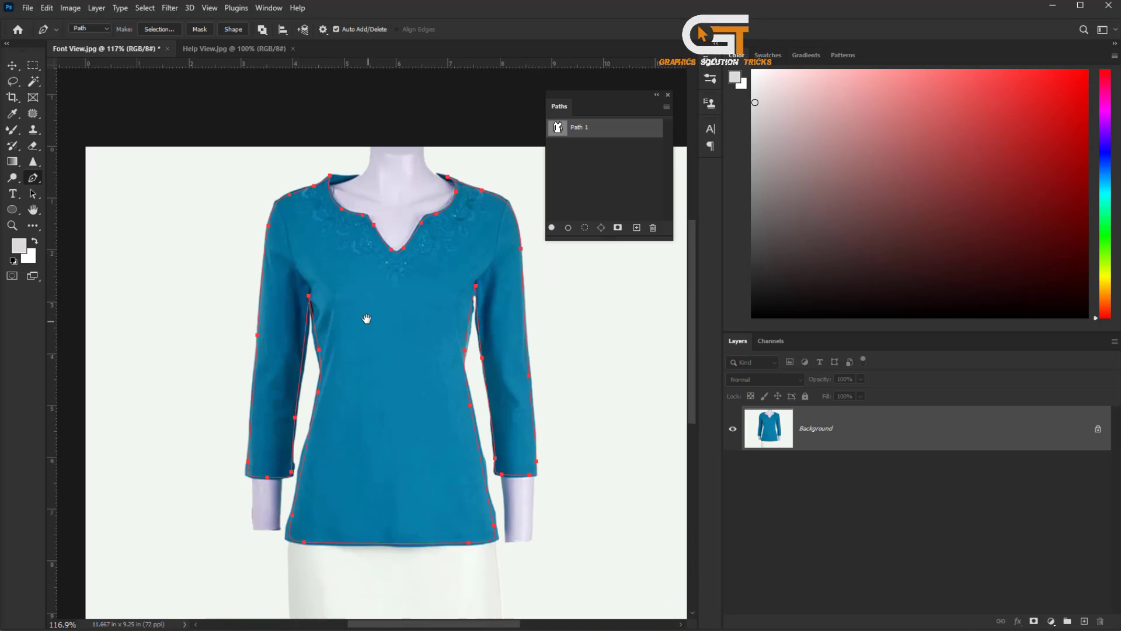
Make a selection from the blouse path and copy it onto Layer 1 with Layer Via Copy
right_click(333, 236)
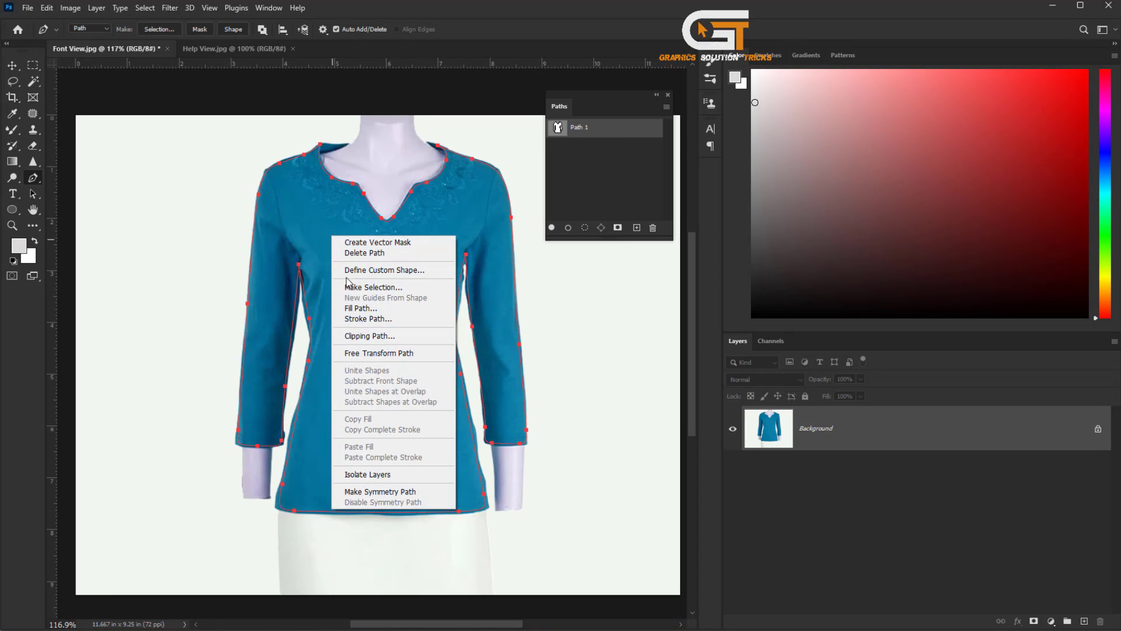
click(372, 288)
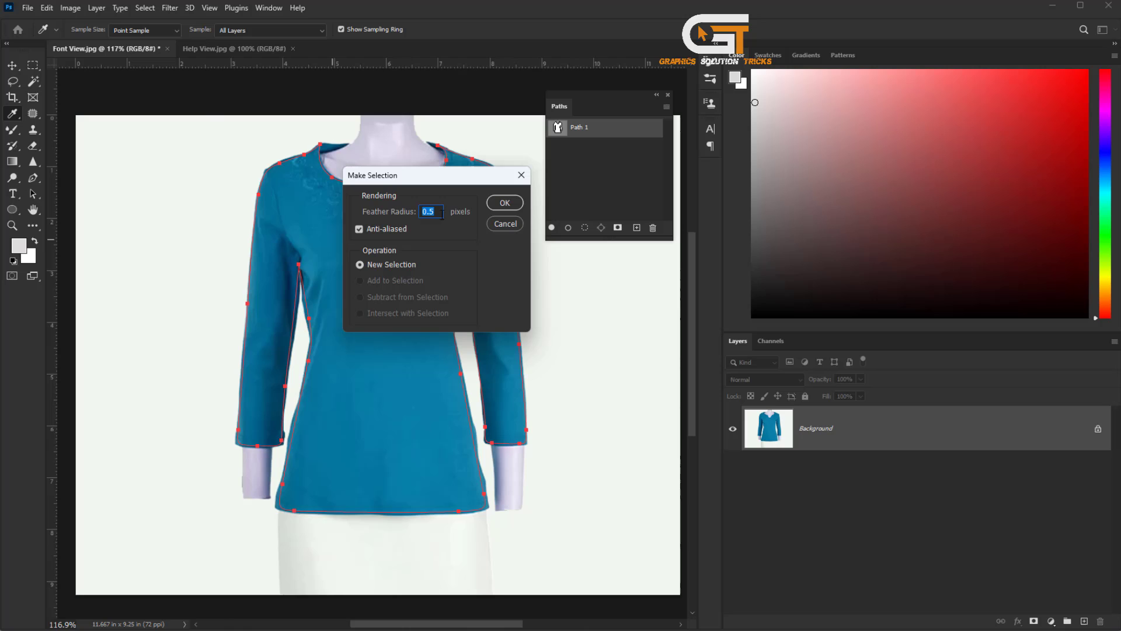
click(508, 205)
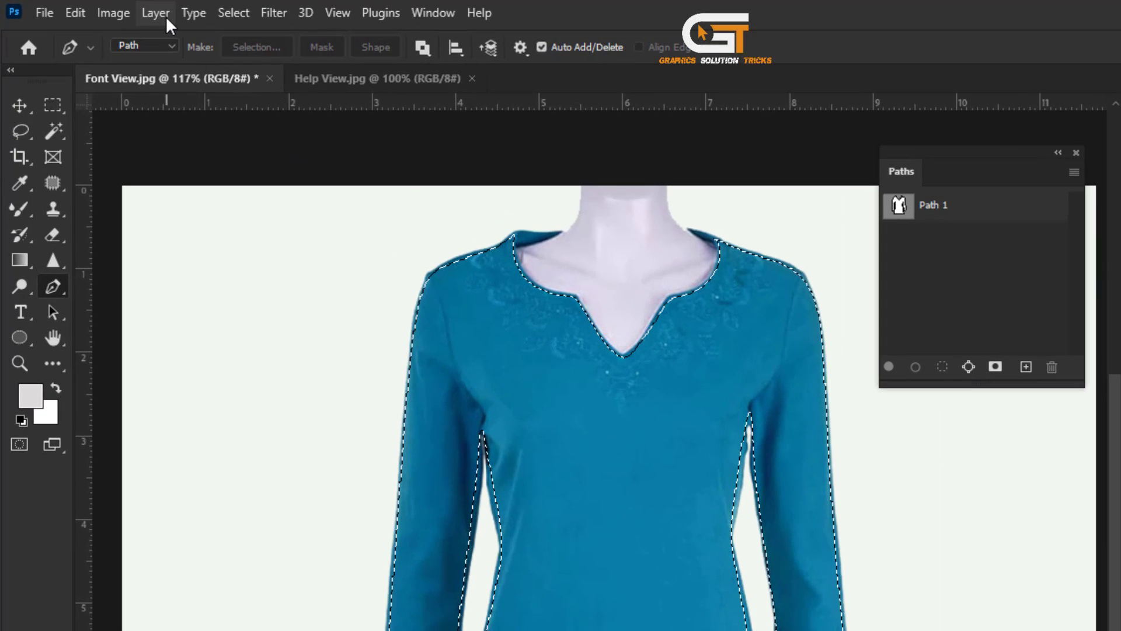
click(155, 12)
mouse_move(202, 37)
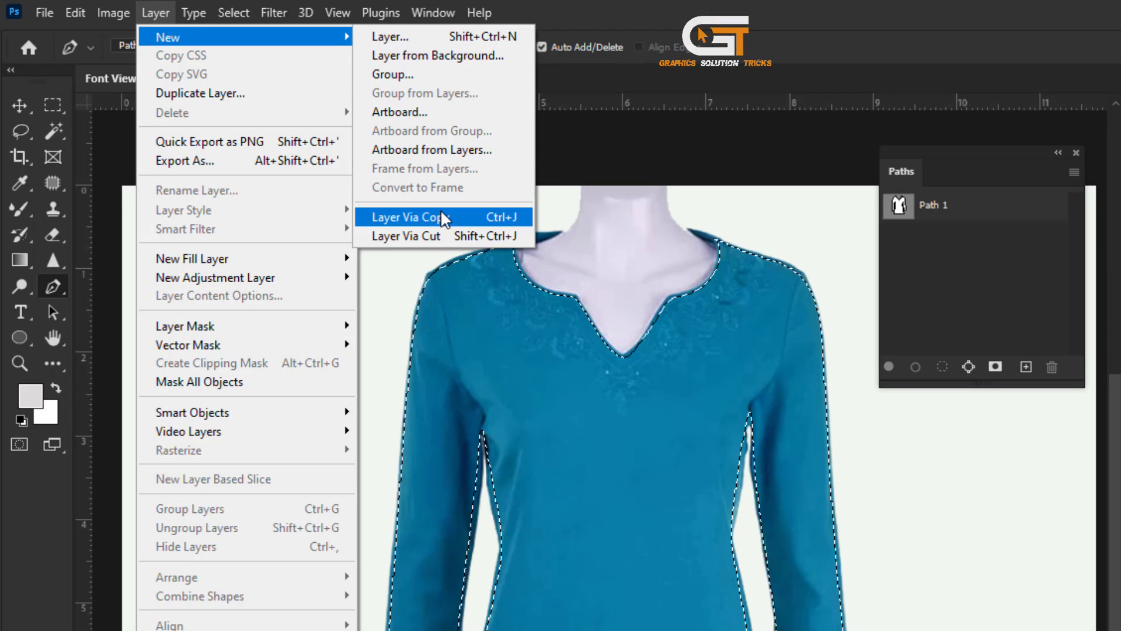
click(452, 221)
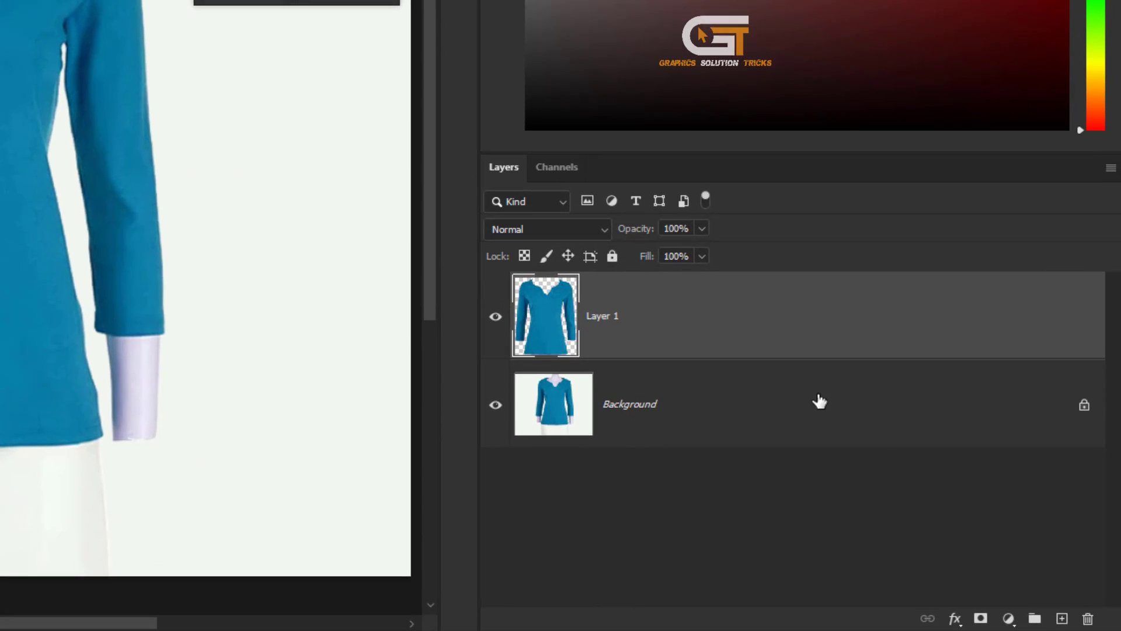
Add a white (#ffffff) Solid Color fill above Background, then select Layer 1
click(818, 401)
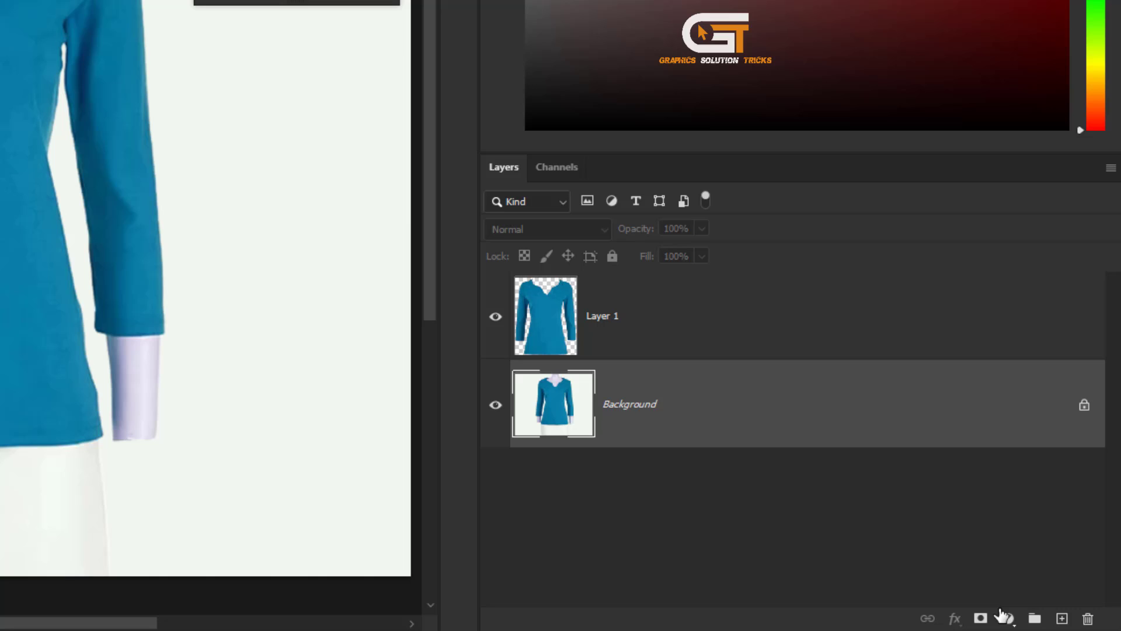
click(1008, 619)
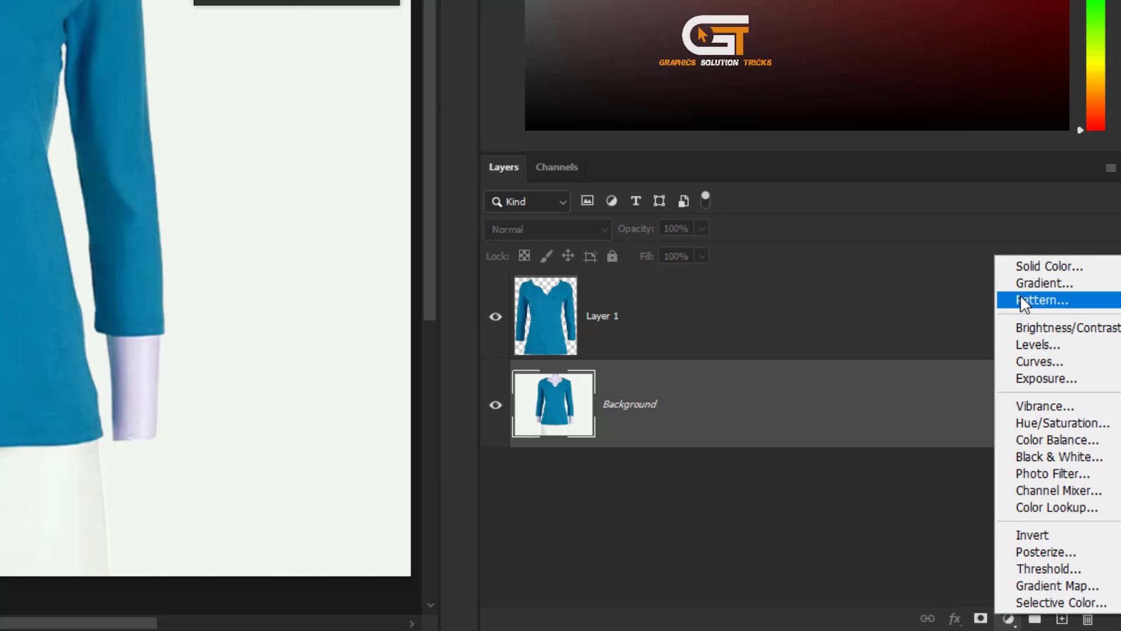
click(1043, 265)
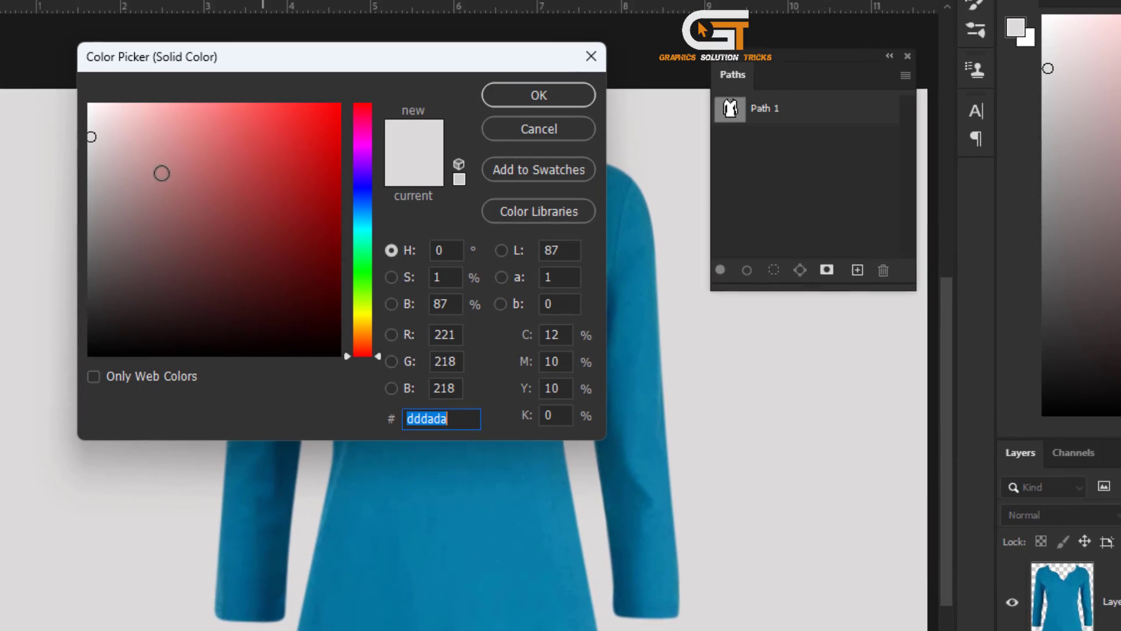
drag(92, 137, 84, 97)
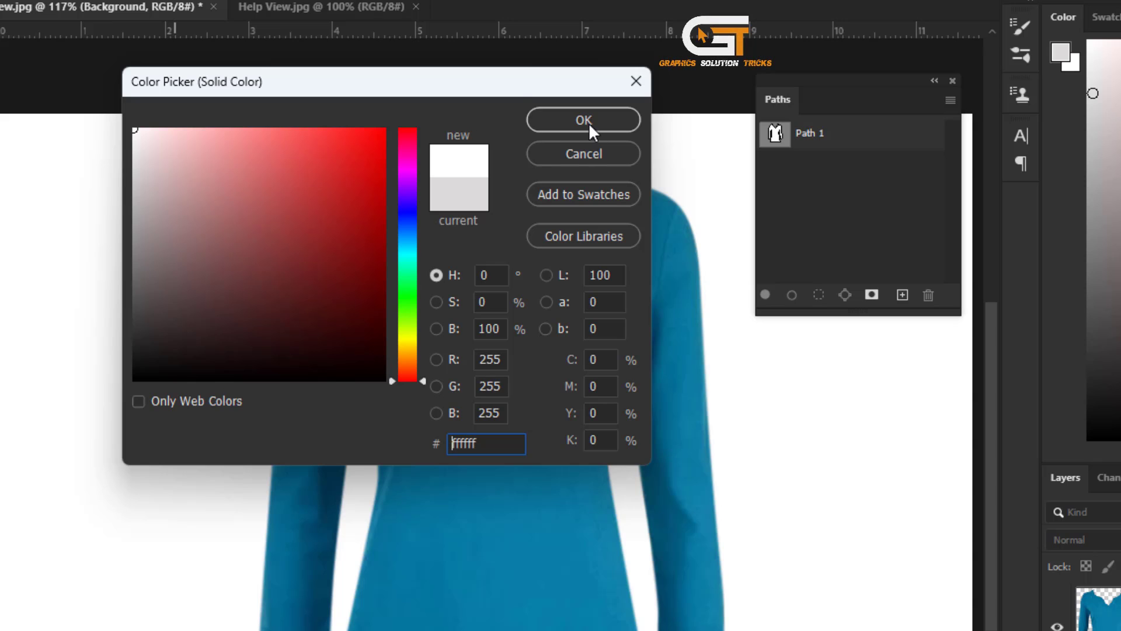
click(584, 120)
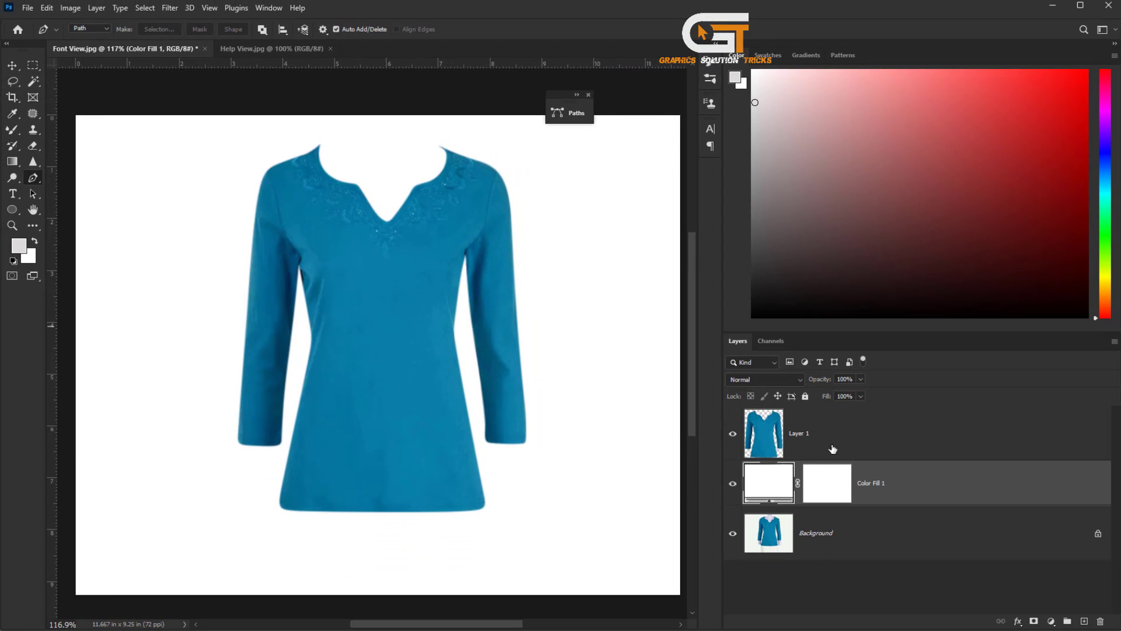
click(832, 449)
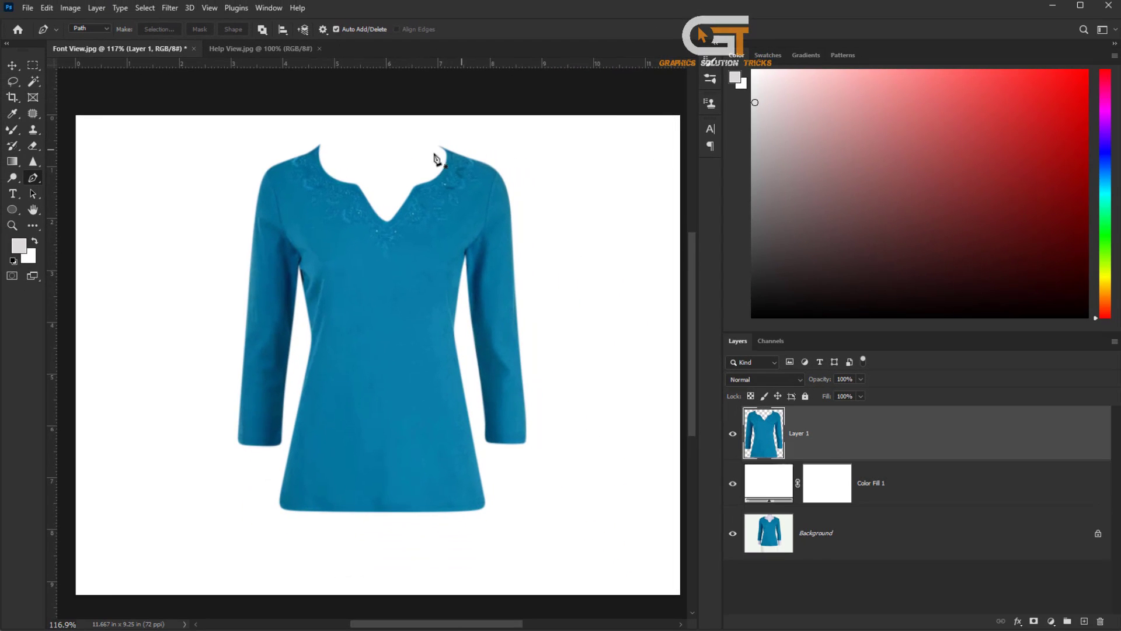
Lasso and copy the back-view blouse in Help View.jpg, then return to Font View.jpg
click(260, 48)
scroll(350, 219, up, 1)
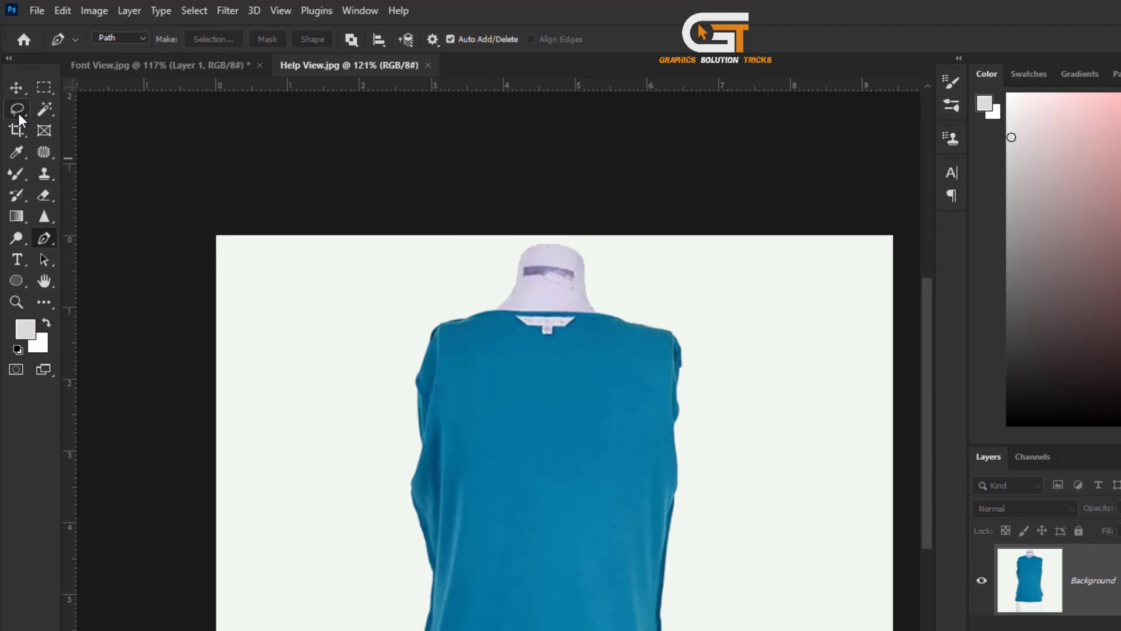
right_click(19, 110)
click(88, 108)
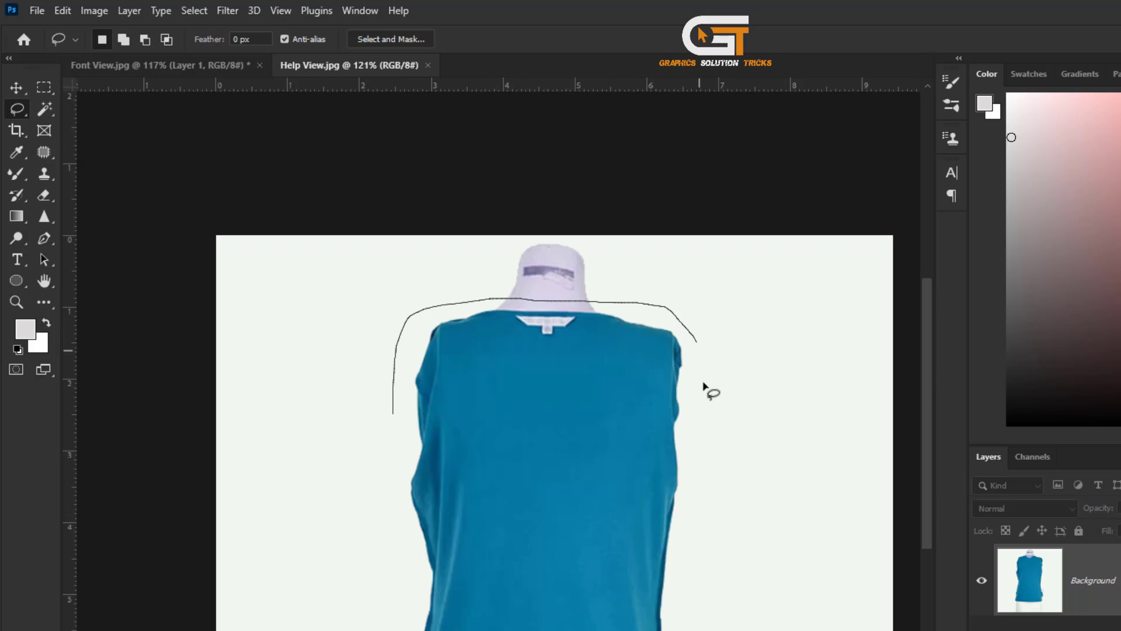
drag(705, 386, 690, 557)
drag(404, 533, 399, 421)
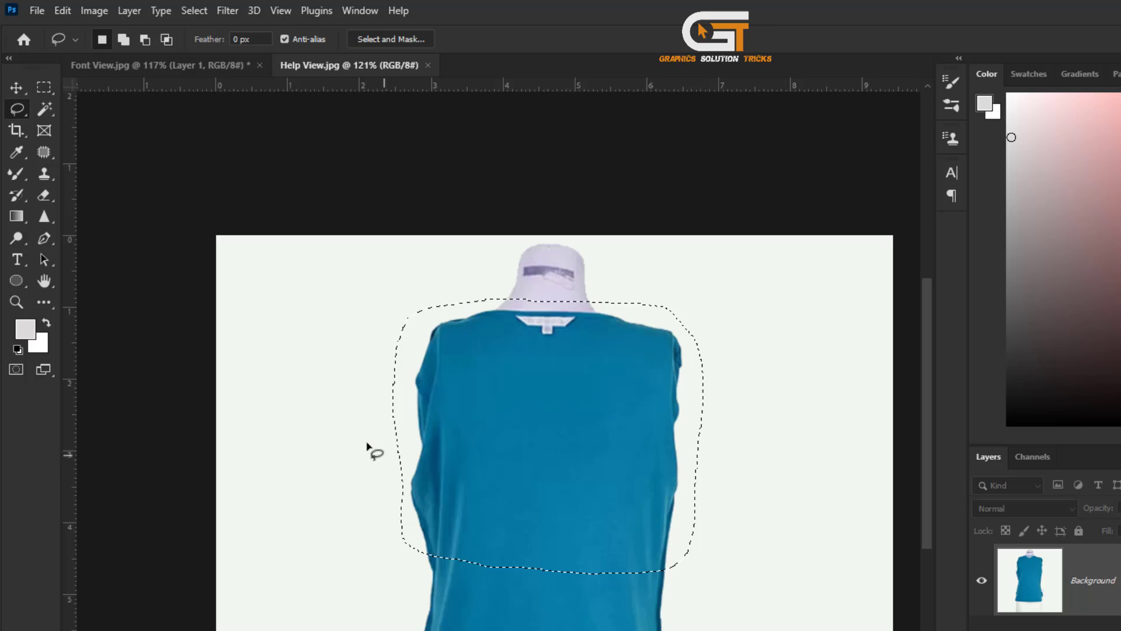
click(62, 11)
click(79, 127)
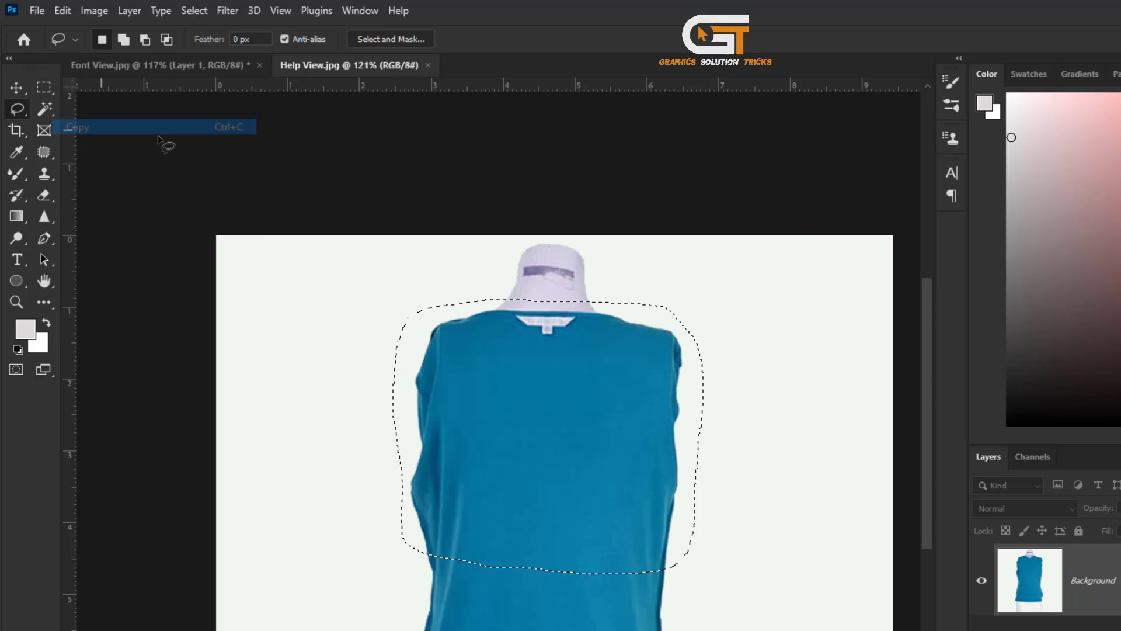
click(112, 69)
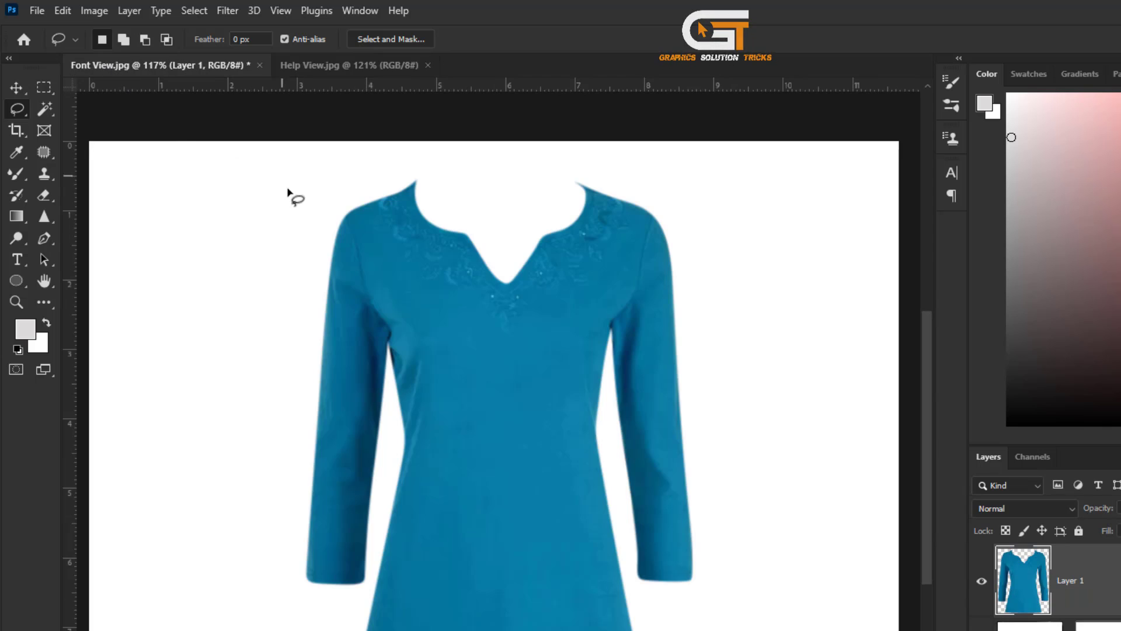
Paste the back blouse as Layer 2 and move it beneath Layer 1
click(63, 11)
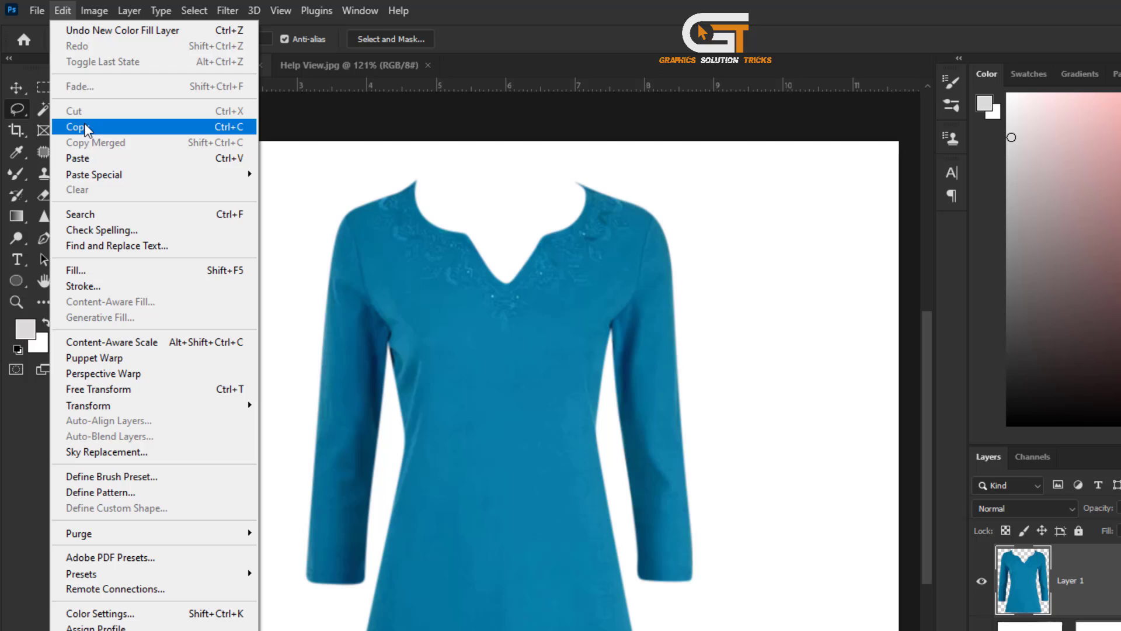
click(126, 160)
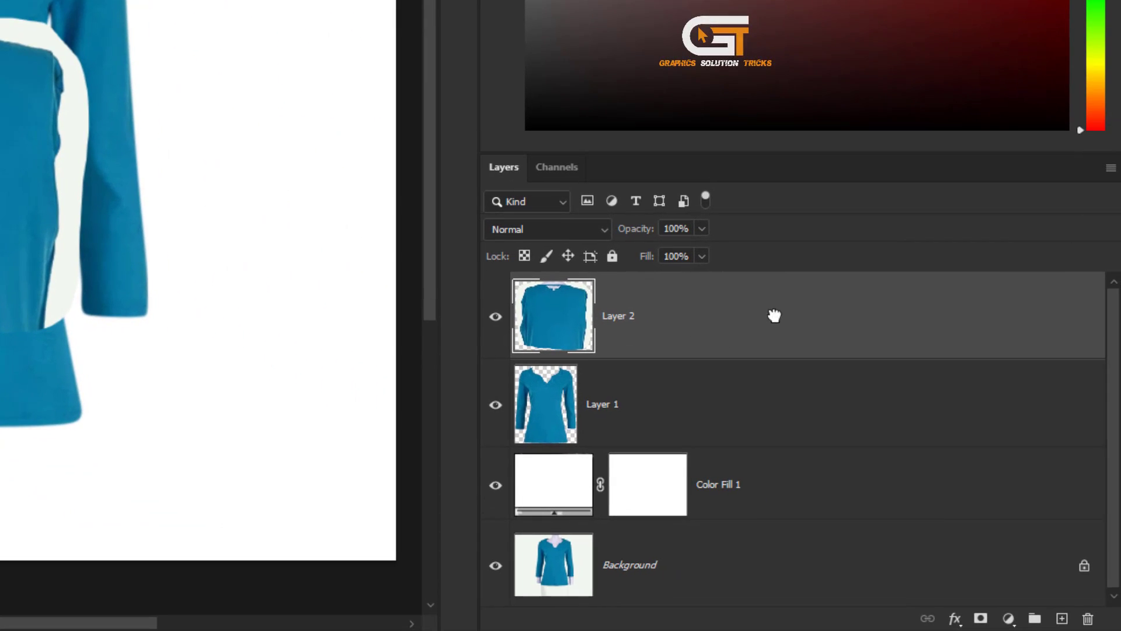
drag(774, 316, 766, 418)
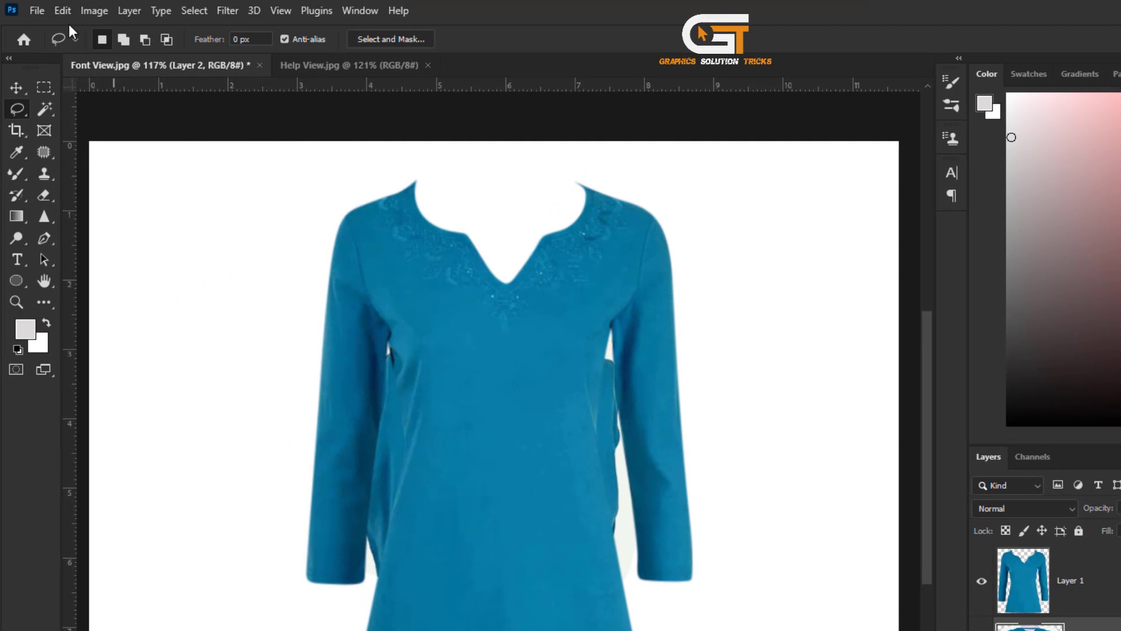
click(62, 11)
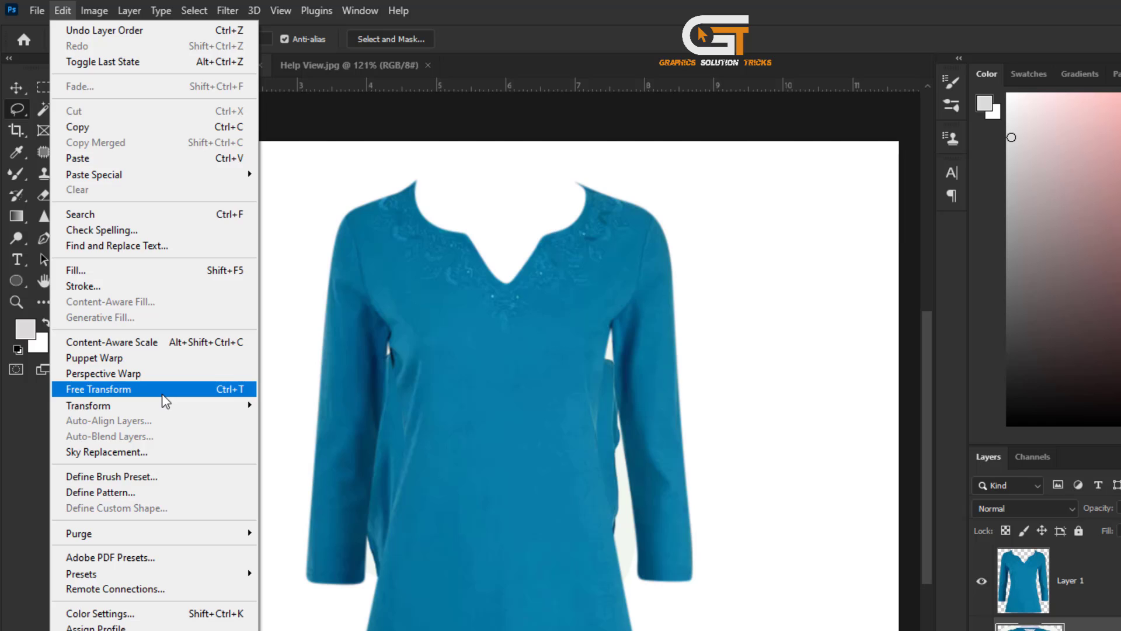
Move Layer 2 upward, enlarge it slightly and warp its corners to fit the shoulders
click(98, 389)
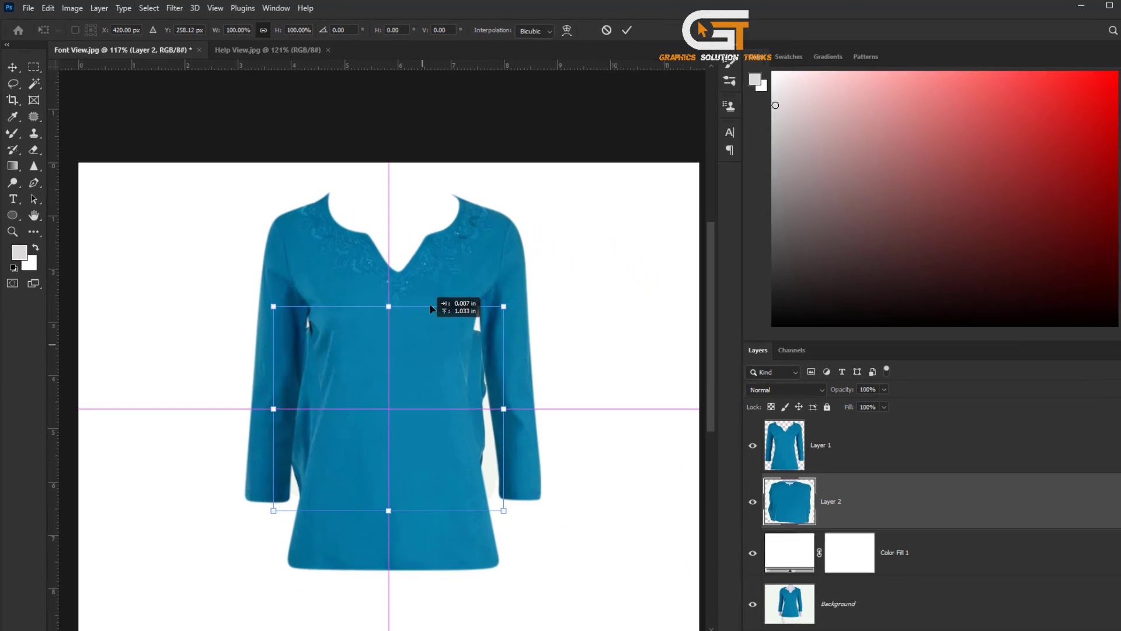
drag(429, 303, 417, 237)
scroll(412, 252, up, 3)
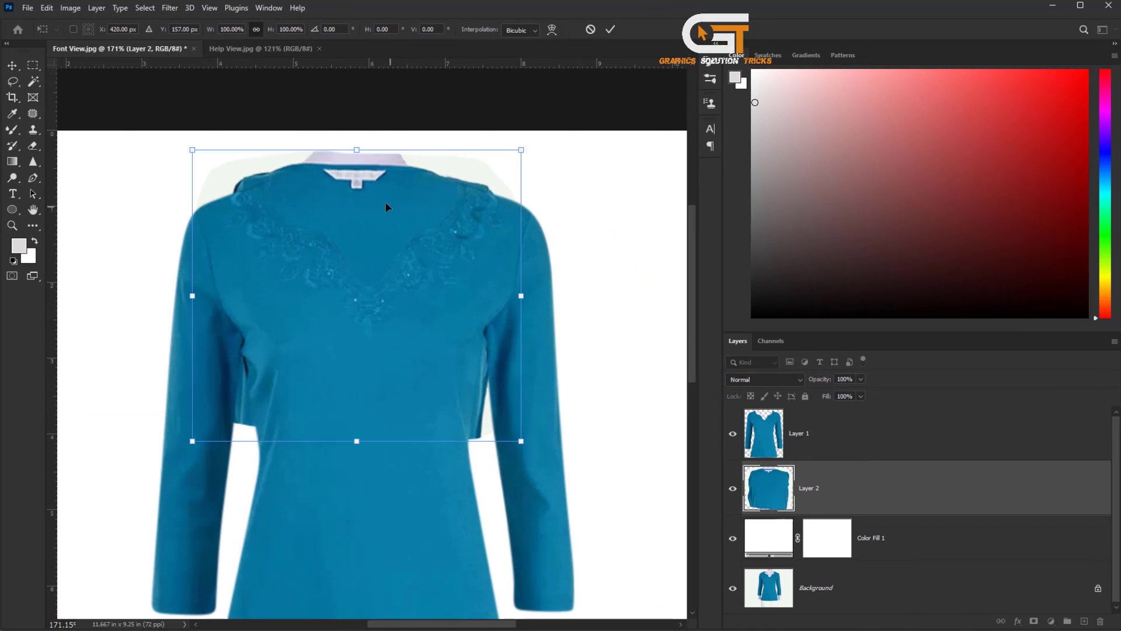
scroll(410, 219, up, 2)
mouse_move(411, 219)
mouse_down()
mouse_move(449, 282)
mouse_move(453, 227)
mouse_up()
right_click(426, 224)
click(447, 304)
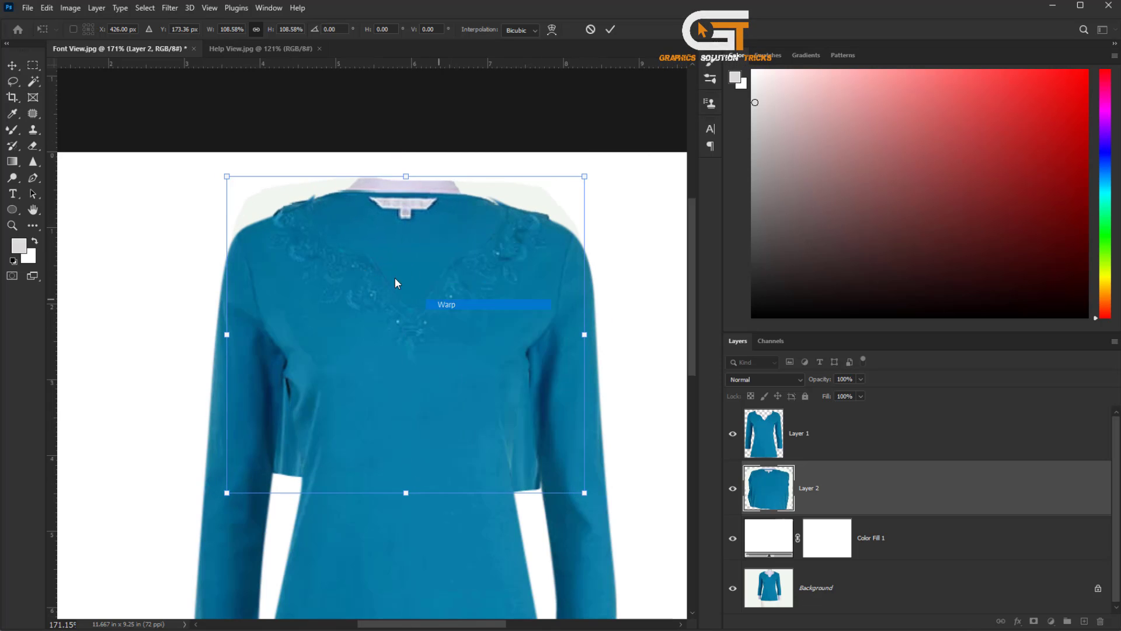
scroll(395, 278, up, 2)
scroll(395, 264, up, 2)
drag(609, 190, 546, 166)
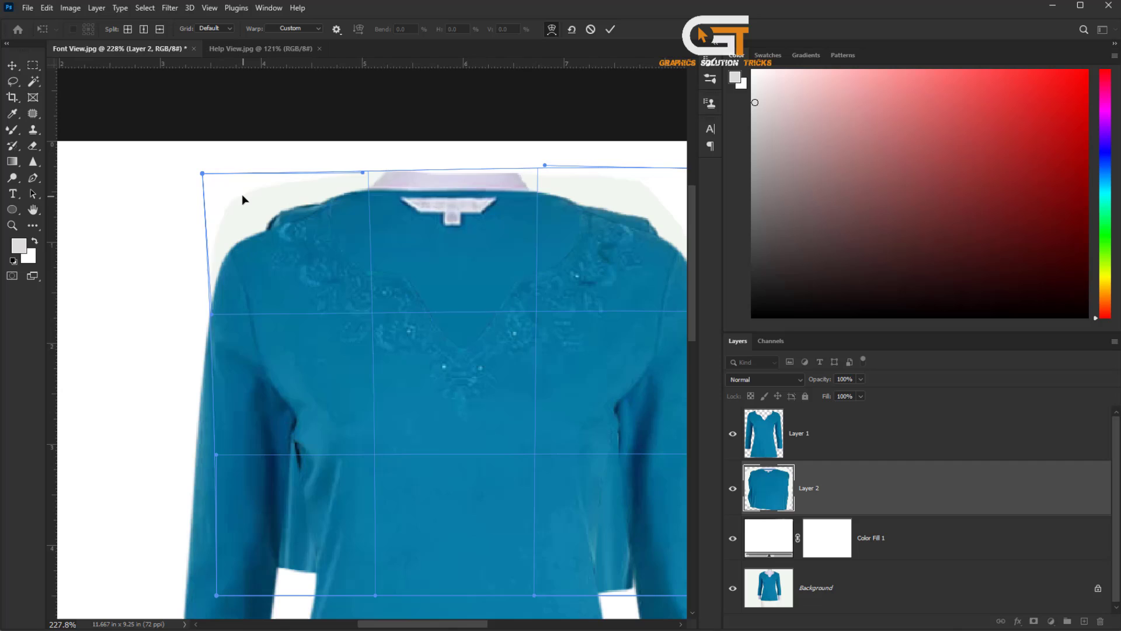
key(Return)
scroll(272, 200, down, 1)
key(l)
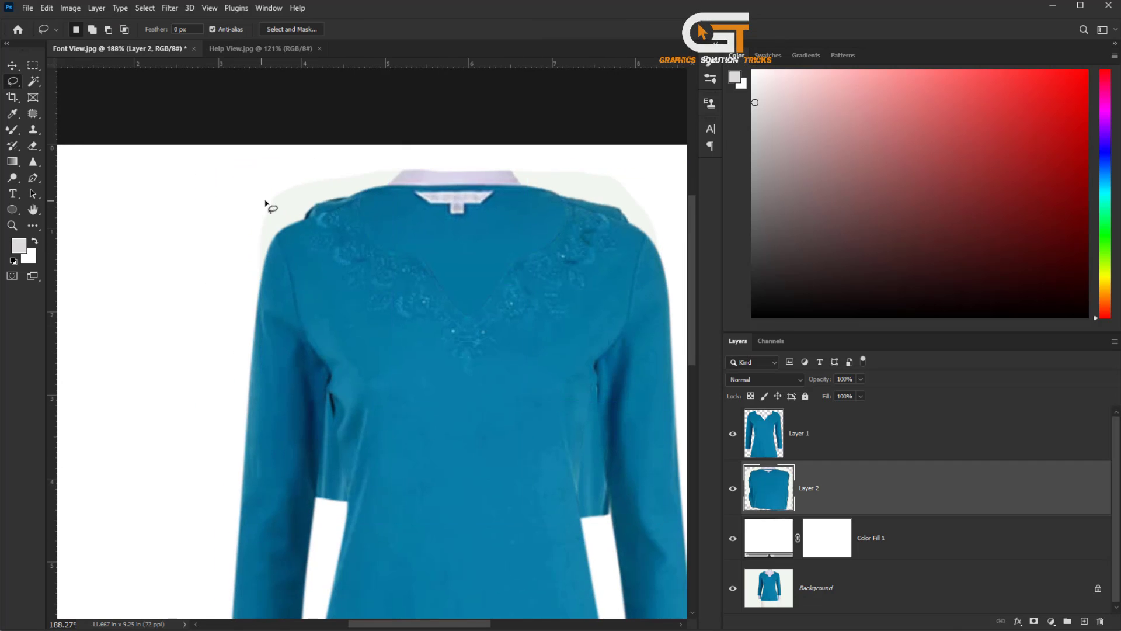
Duplicate Path 1 and move its neckline anchors up along the back collar edge
drag(458, 216, 424, 204)
drag(613, 106, 653, 206)
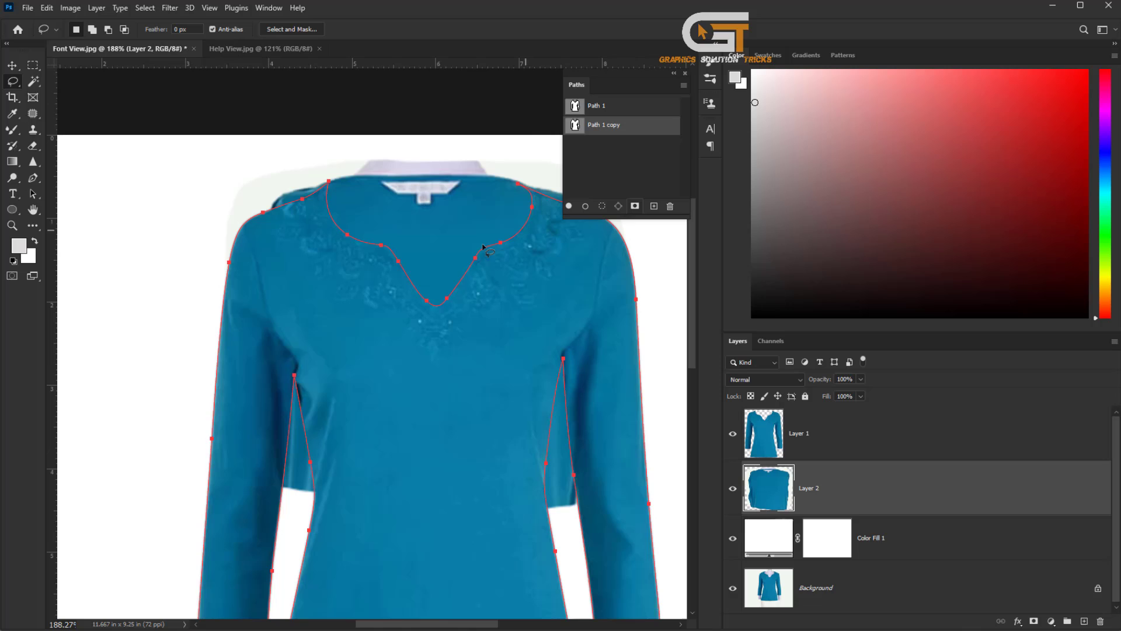
scroll(350, 236, up, 1)
scroll(318, 195, up, 1)
scroll(317, 189, up, 2)
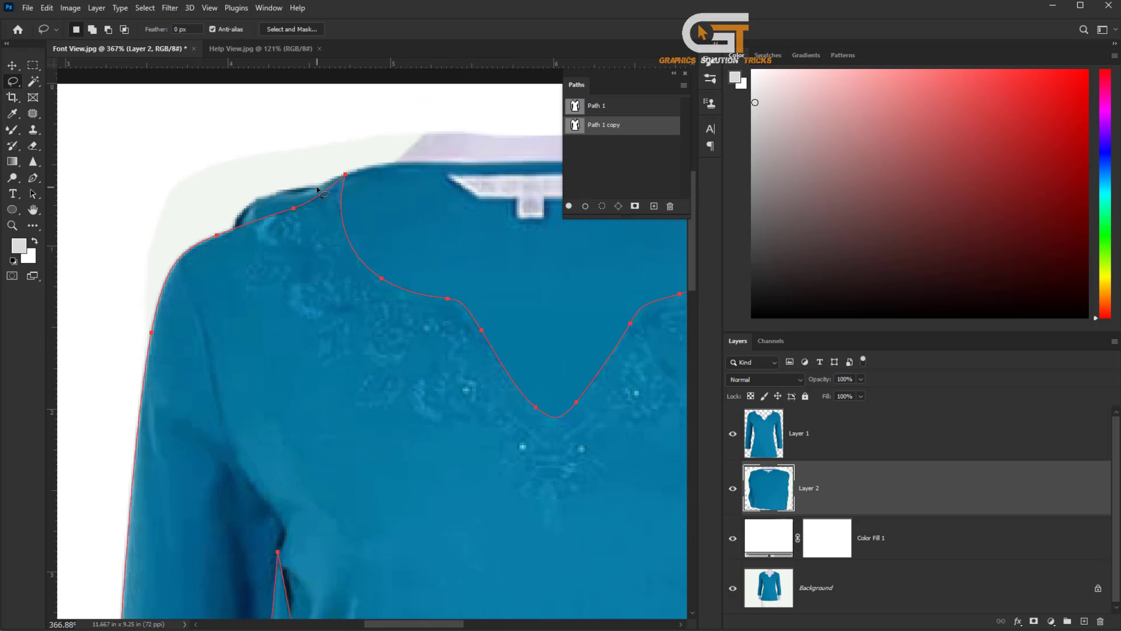
key(p)
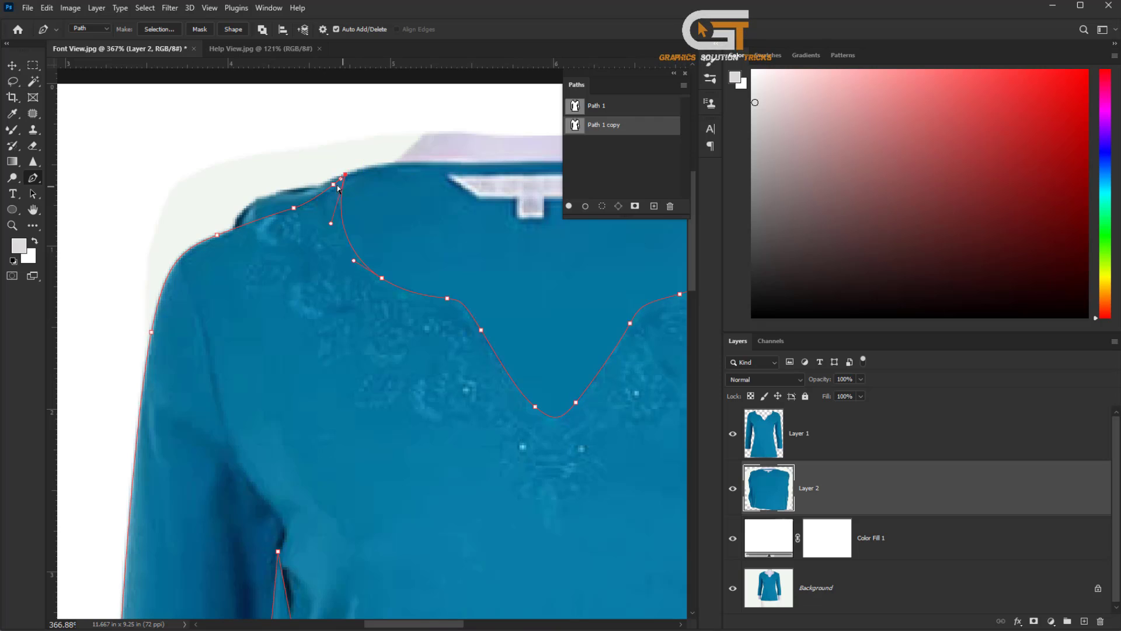
scroll(338, 188, up, 2)
scroll(438, 263, right, 4)
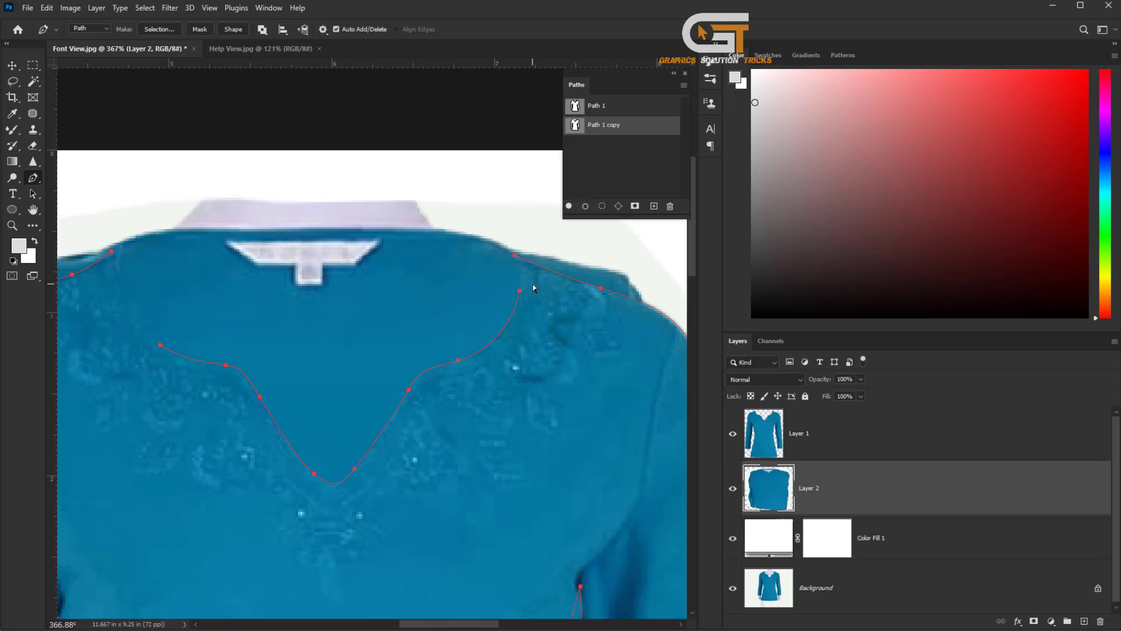
scroll(388, 295, left, 4)
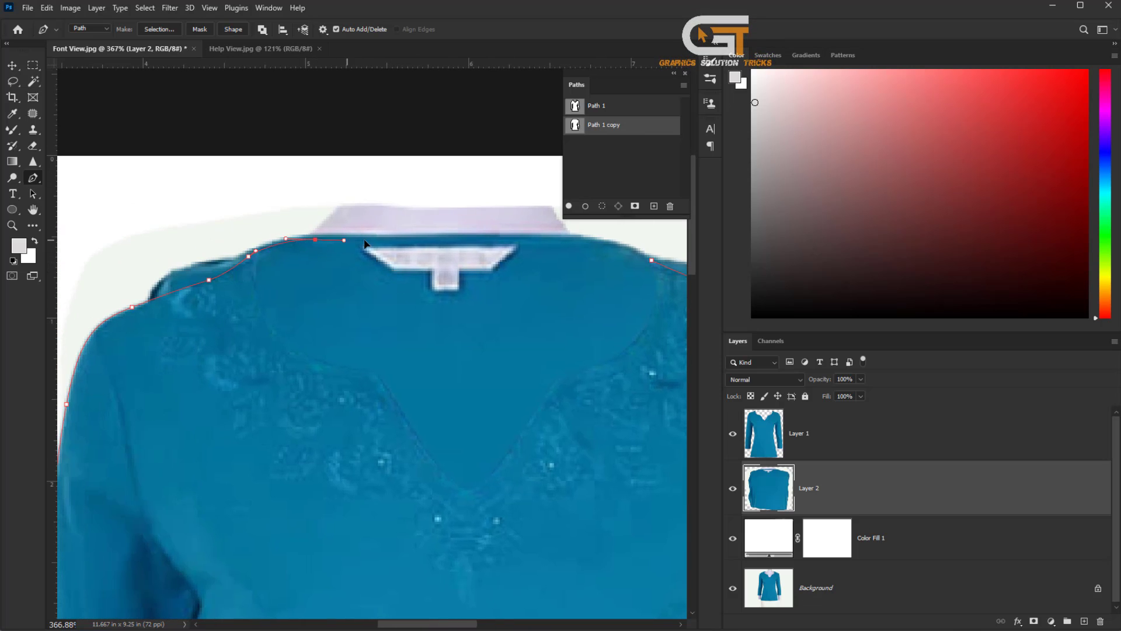
scroll(363, 242, right, 3)
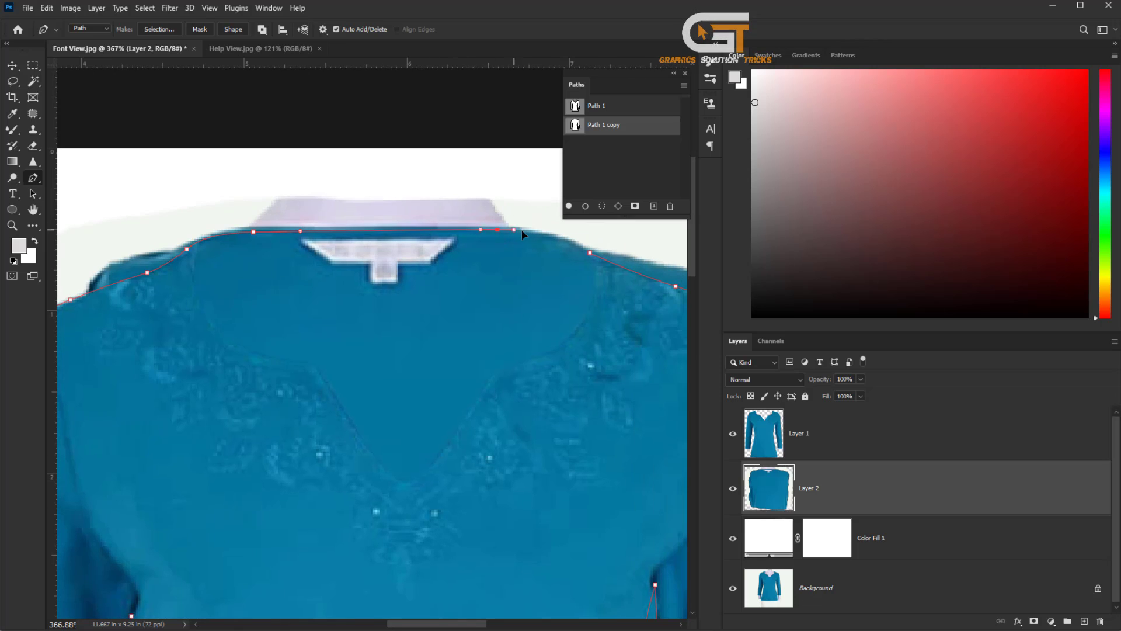
scroll(538, 236, right, 3)
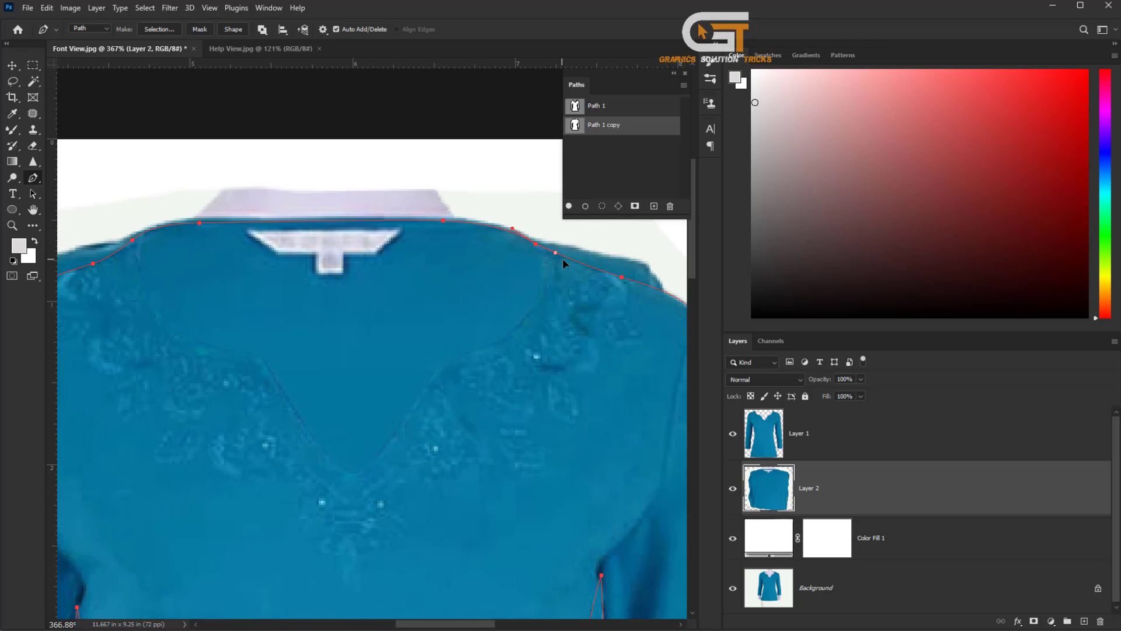
scroll(486, 259, down, 3)
scroll(491, 264, down, 3)
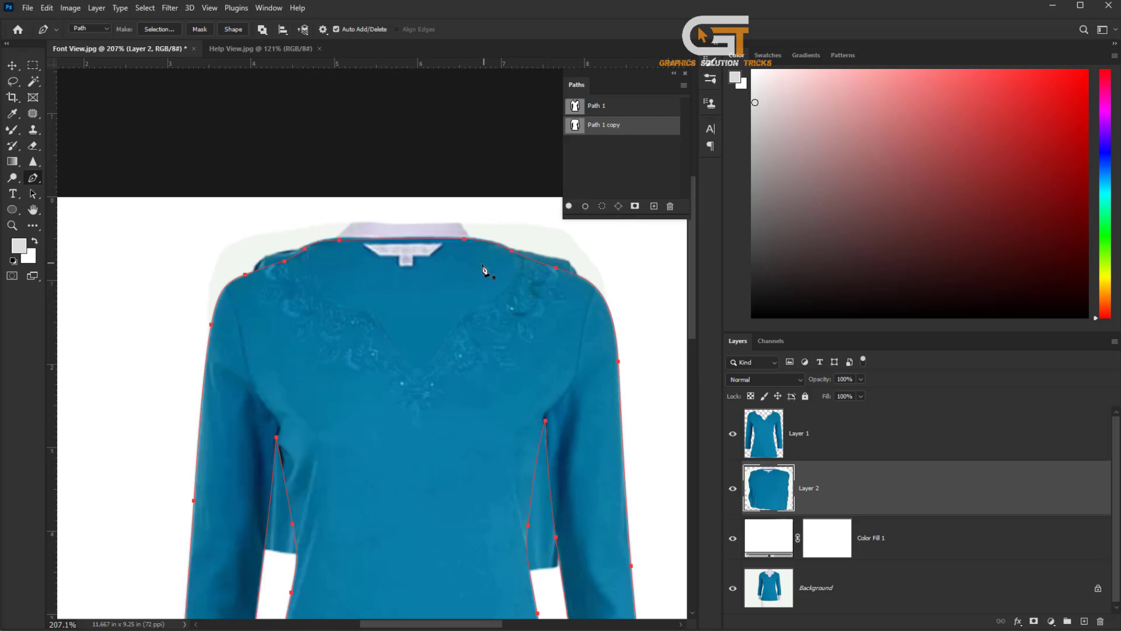
drag(449, 256, 437, 234)
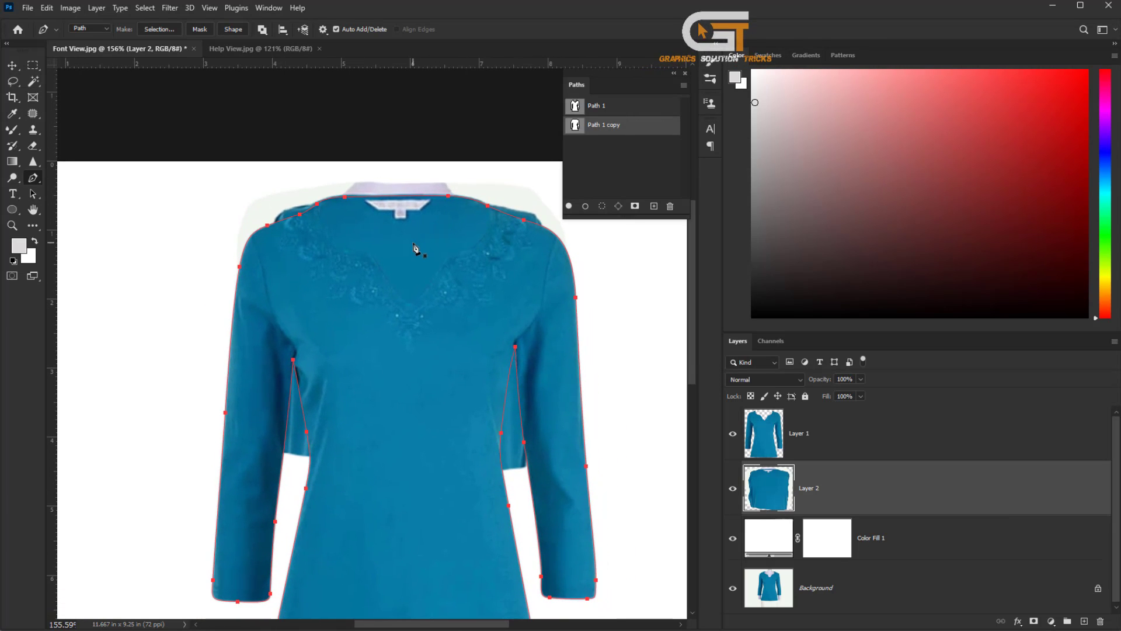
Select everything outside the reshaped path and delete it from Layer 2
right_click(415, 250)
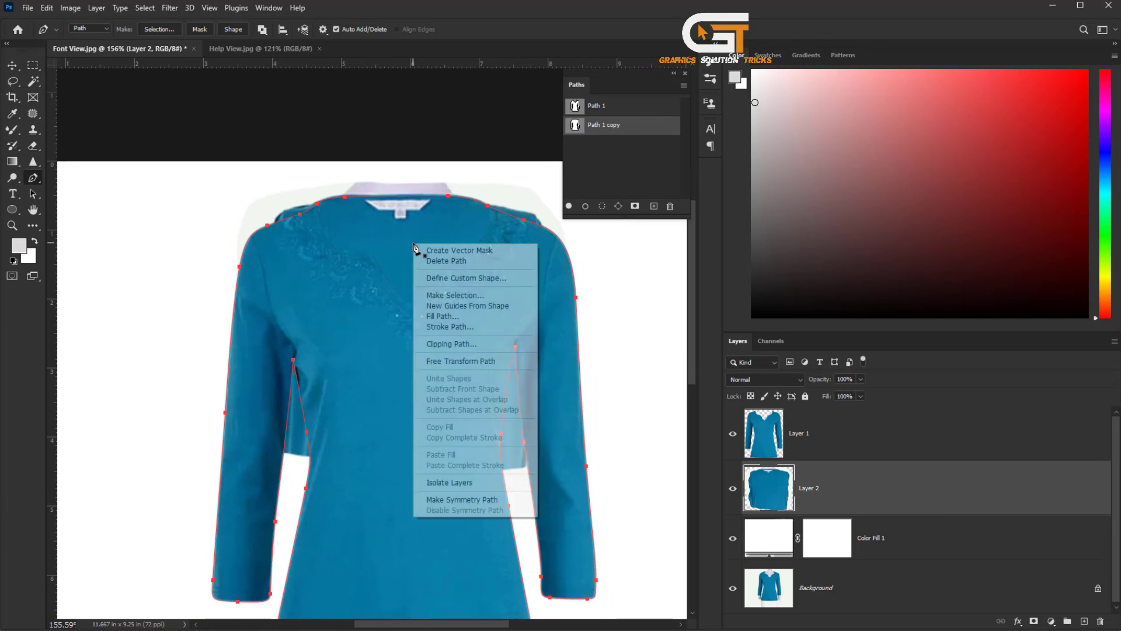
click(470, 297)
click(507, 203)
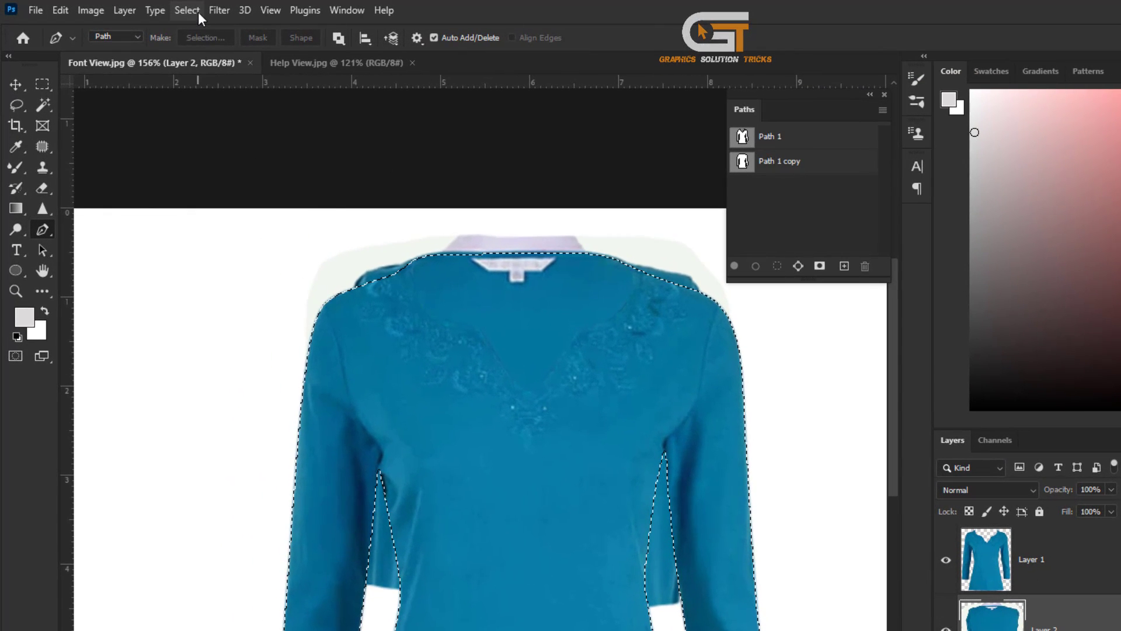
click(187, 10)
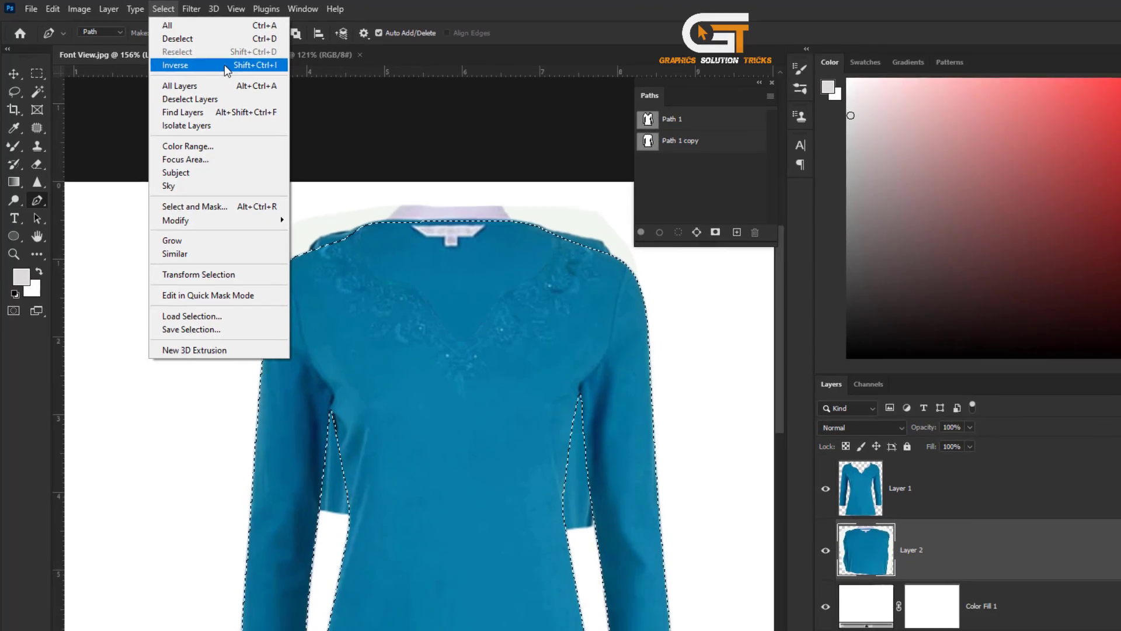
click(206, 75)
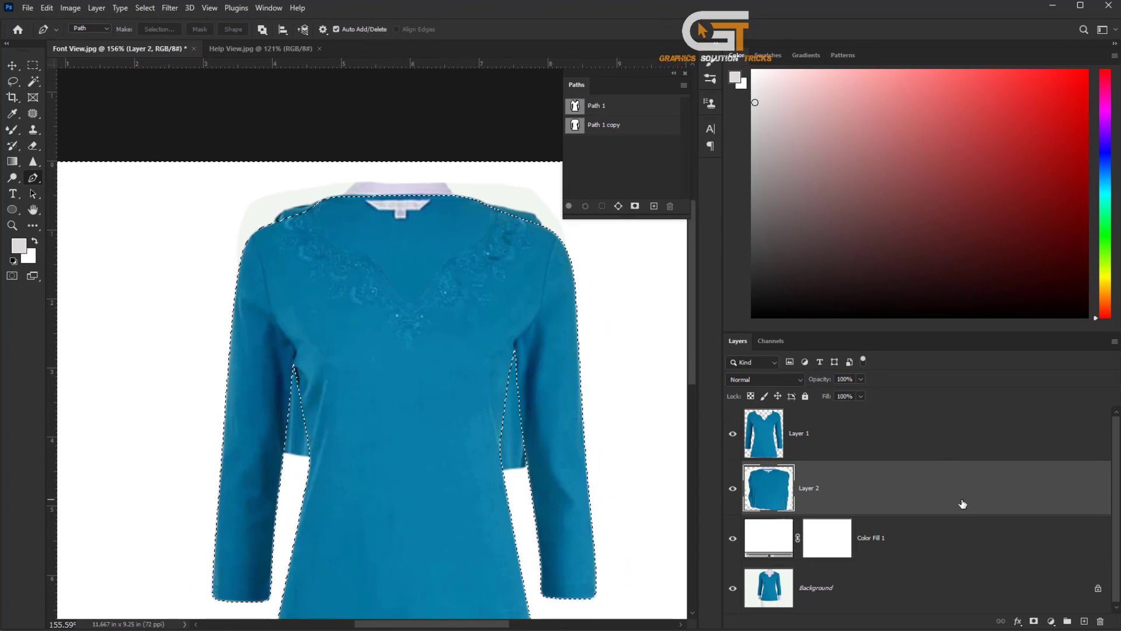
key(Delete)
Switch to Layer 1 and deselect
click(811, 432)
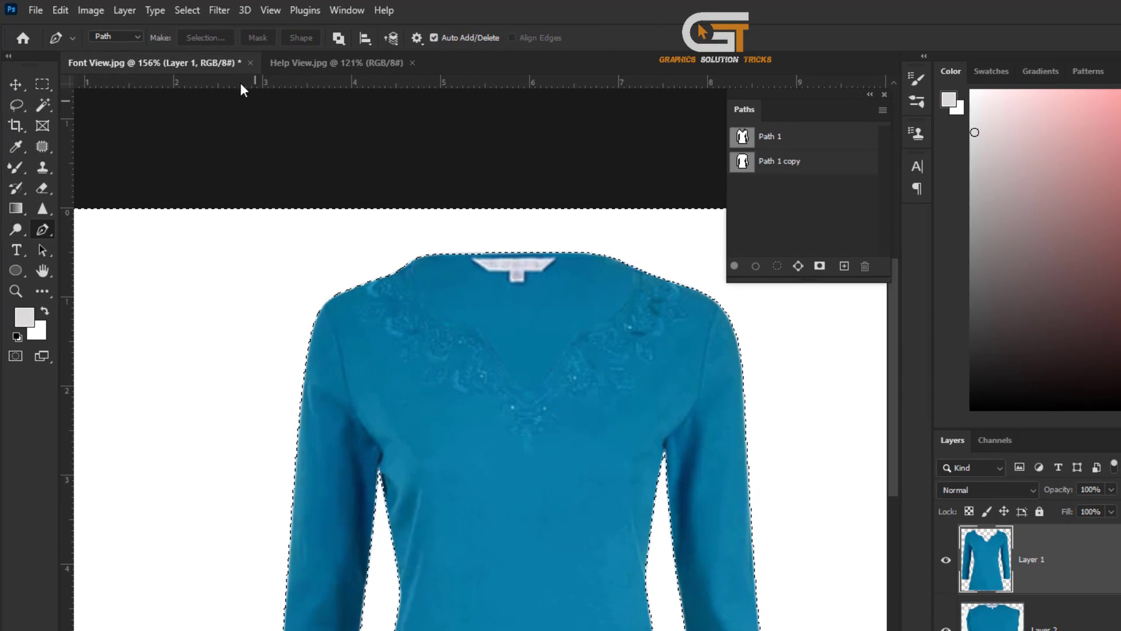
click(187, 11)
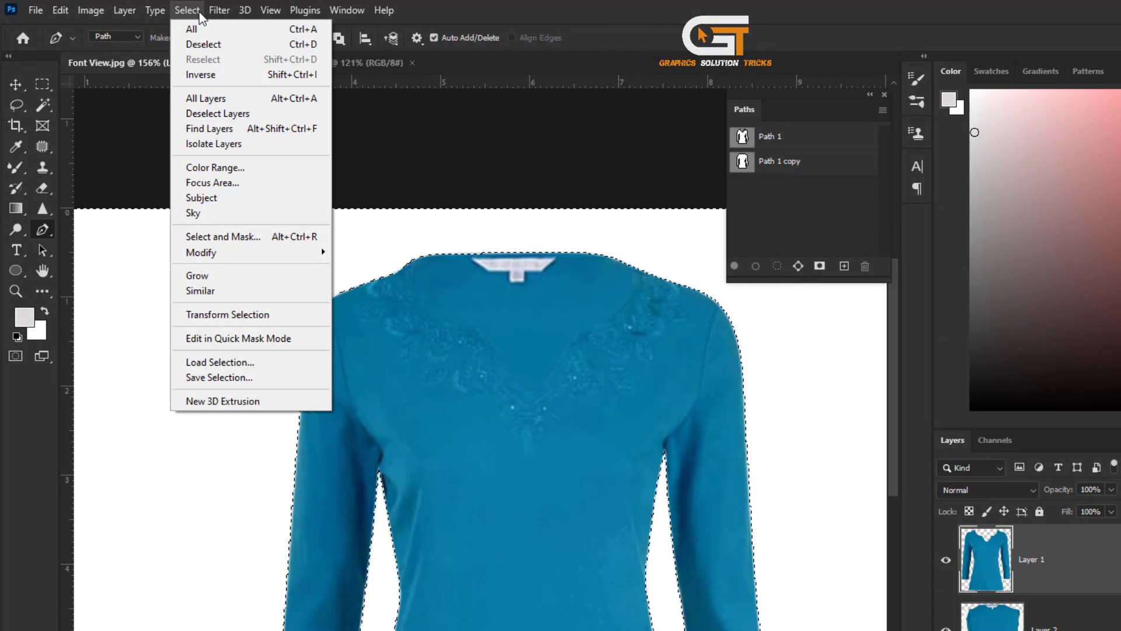
click(235, 46)
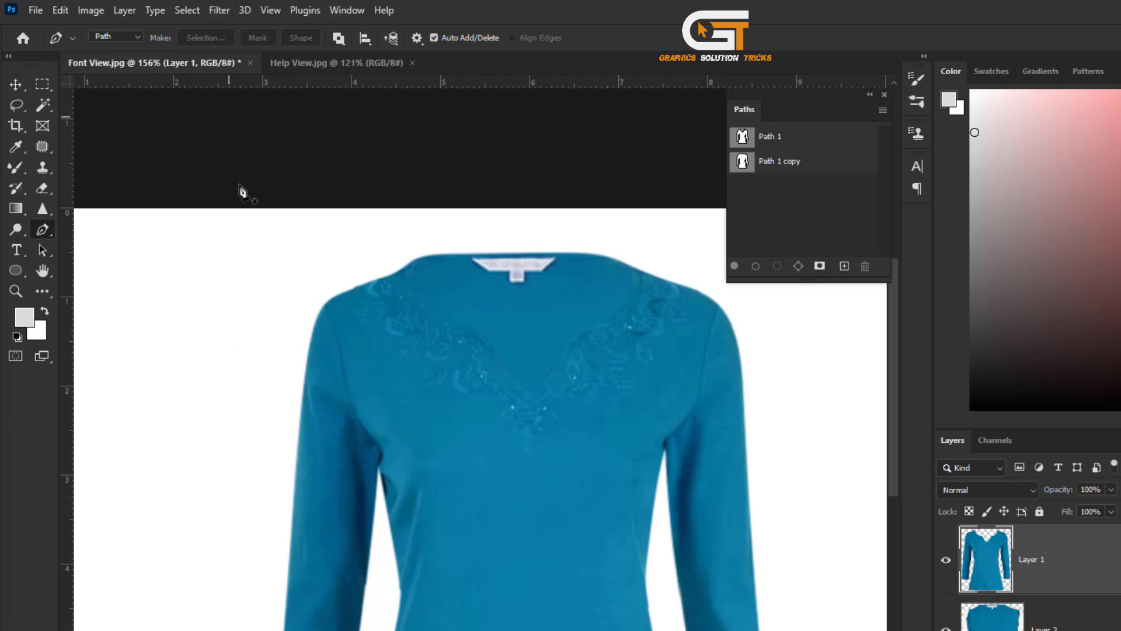
Choose the Eraser, set a small hard brush, and zoom in on the blouse shoulder
right_click(43, 188)
click(105, 197)
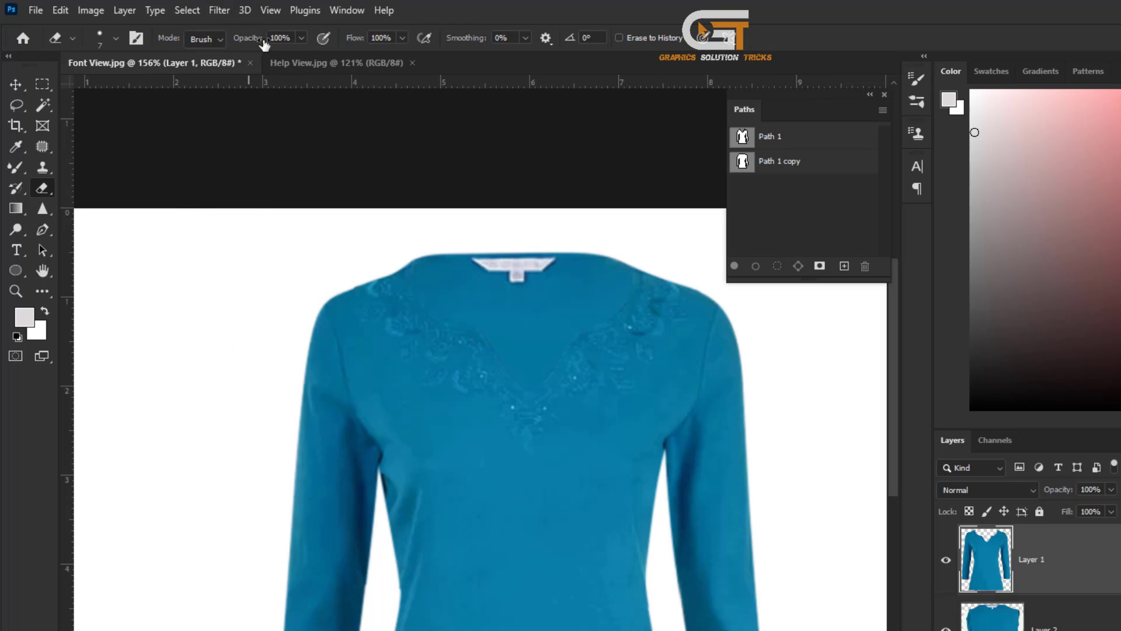
right_click(407, 244)
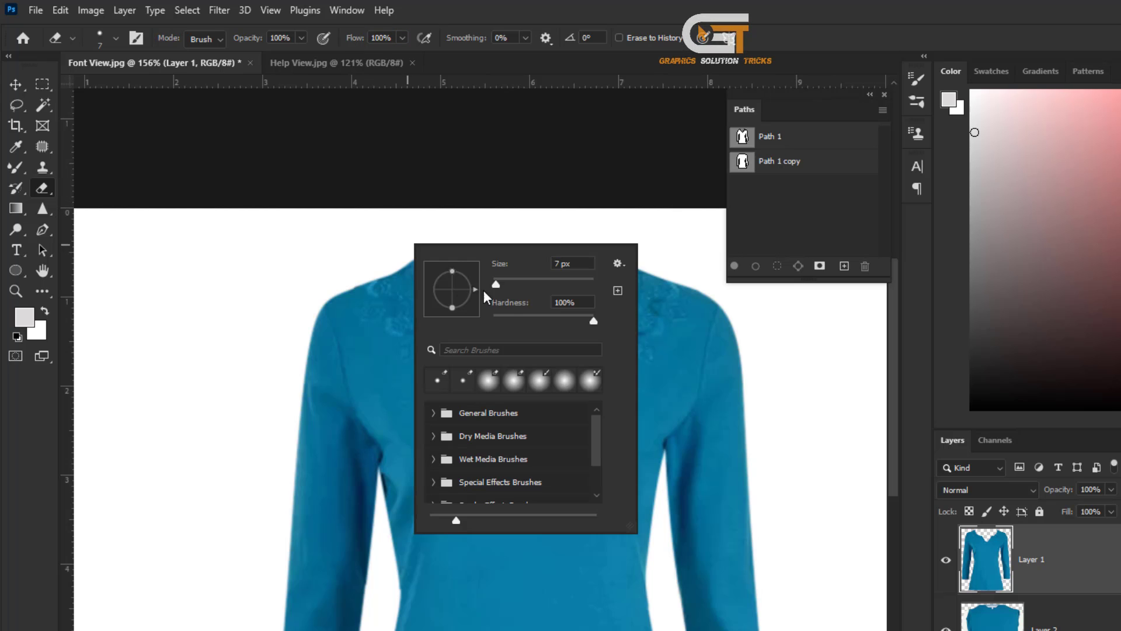
key(Return)
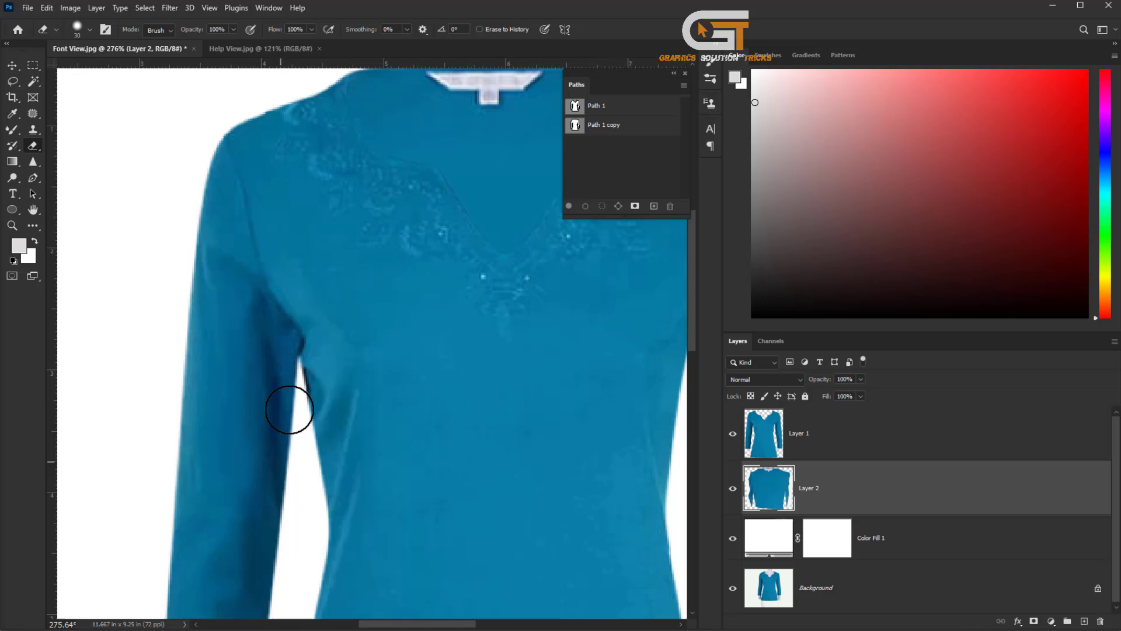
scroll(539, 303, up, 3)
key(bracketleft)
key(bracketleft)
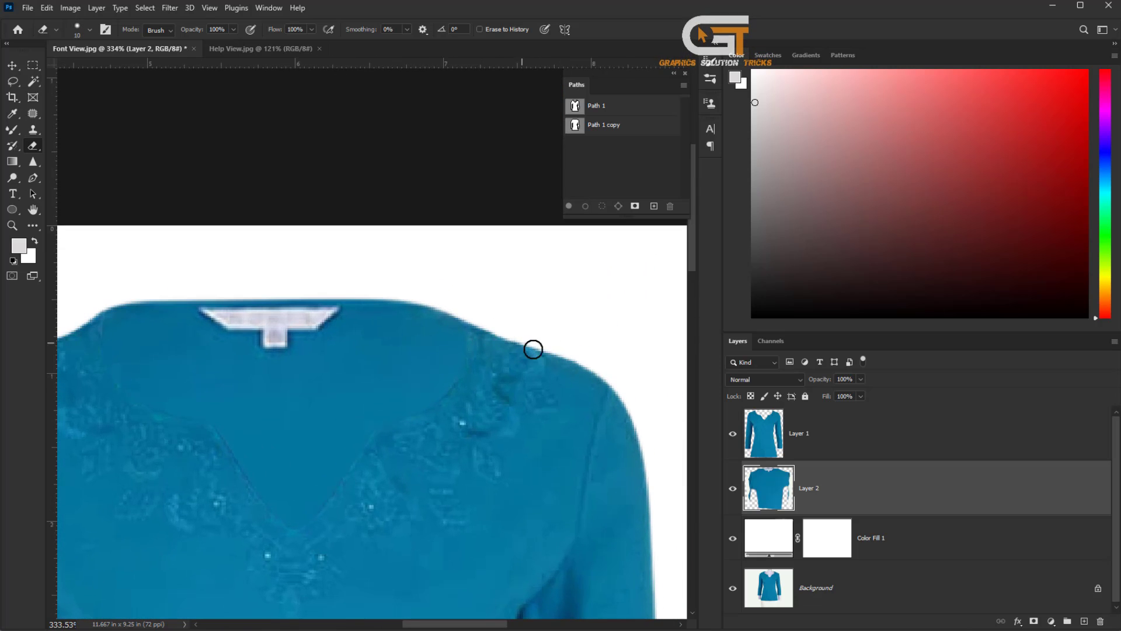
scroll(362, 324, left, 3)
scroll(336, 350, down, 5)
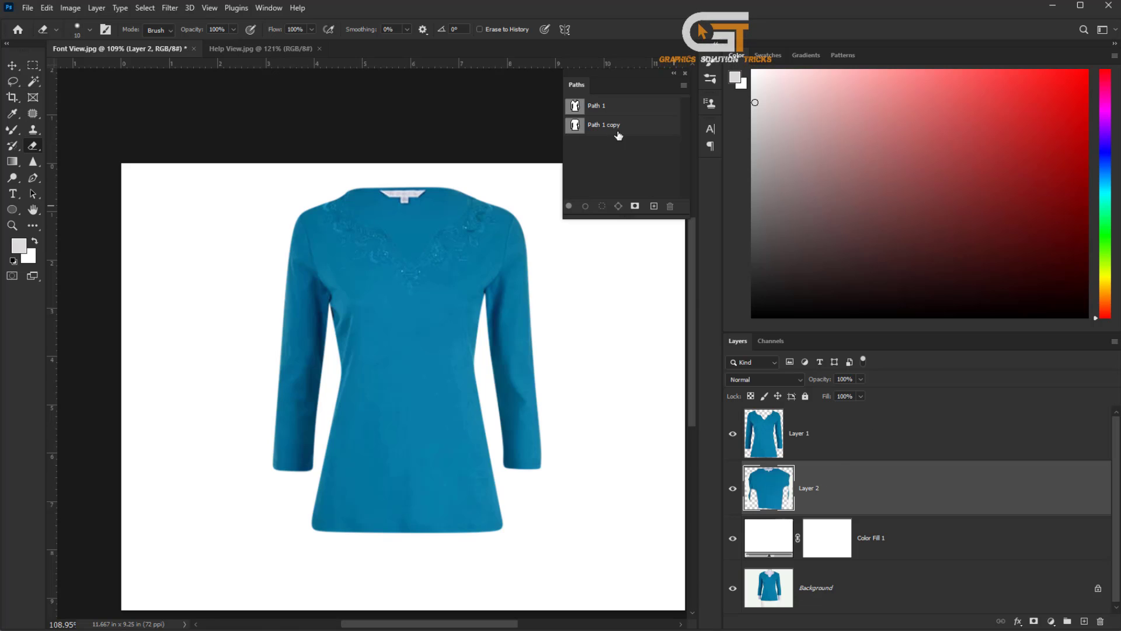
Load Path 1 as the blouse selection and apply a 10-pixel feather
click(576, 105)
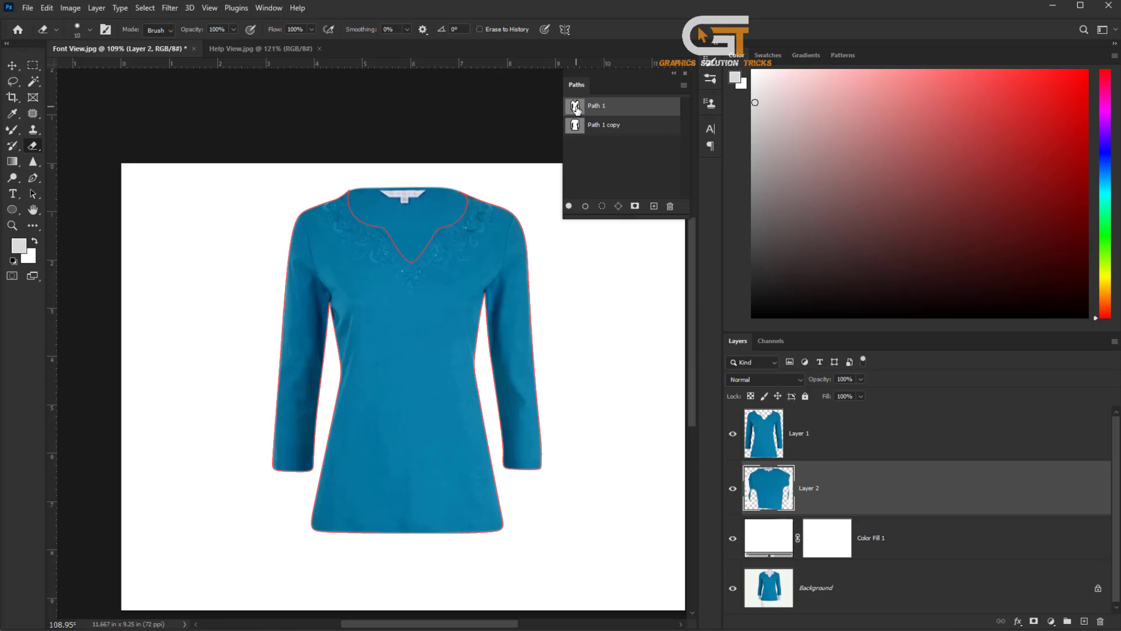
ctrl+click(576, 106)
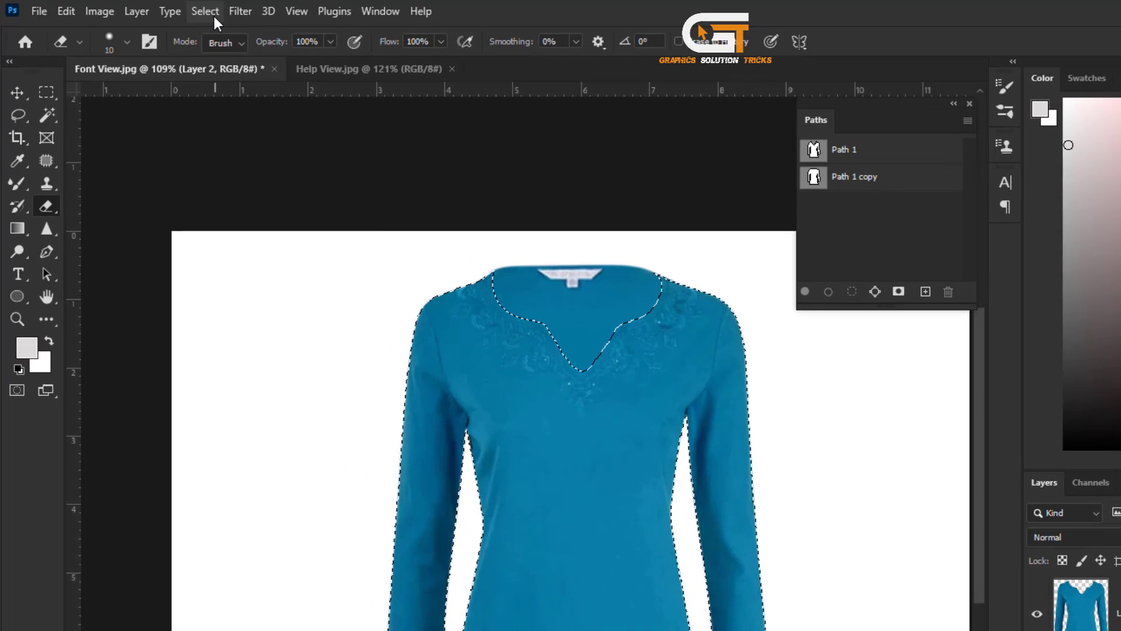
click(209, 12)
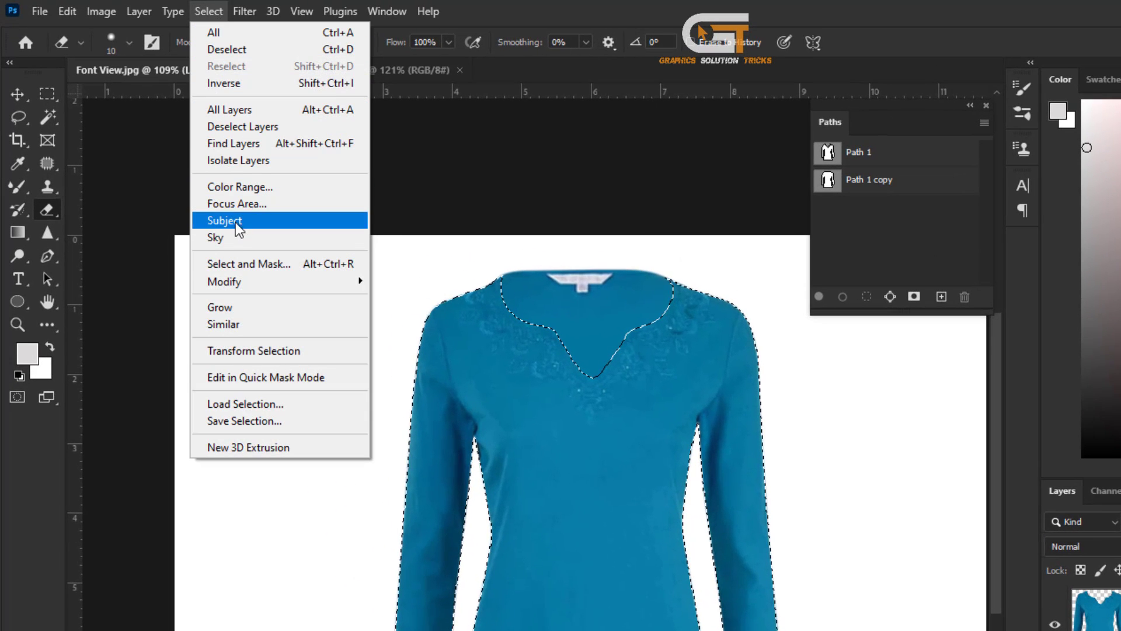
mouse_move(224, 281)
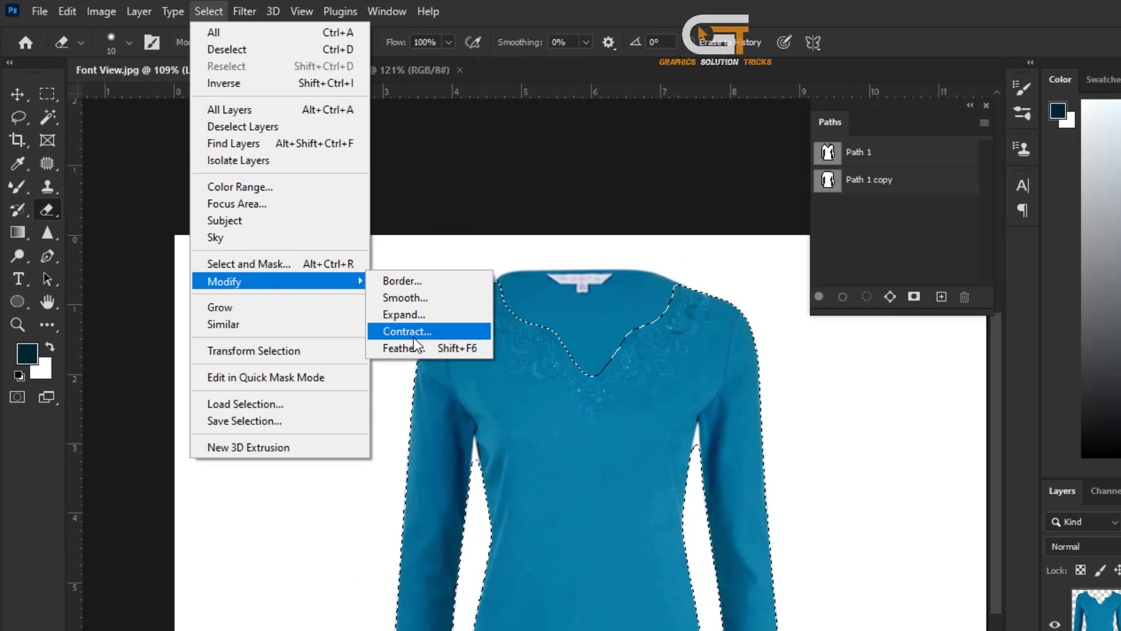
click(404, 347)
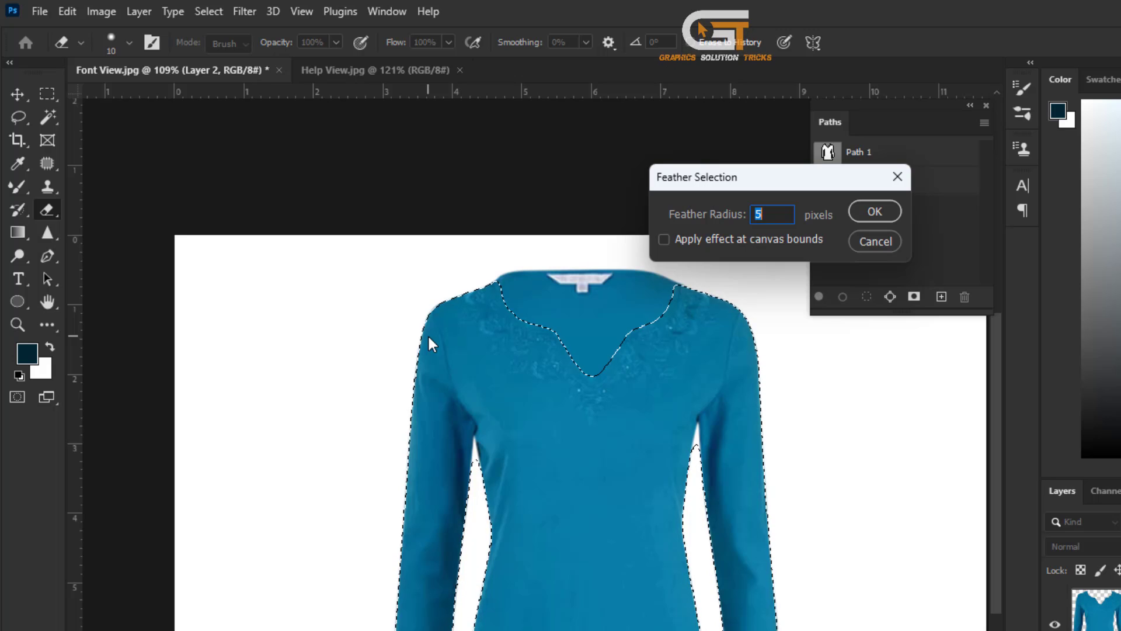
text(10)
key(Return)
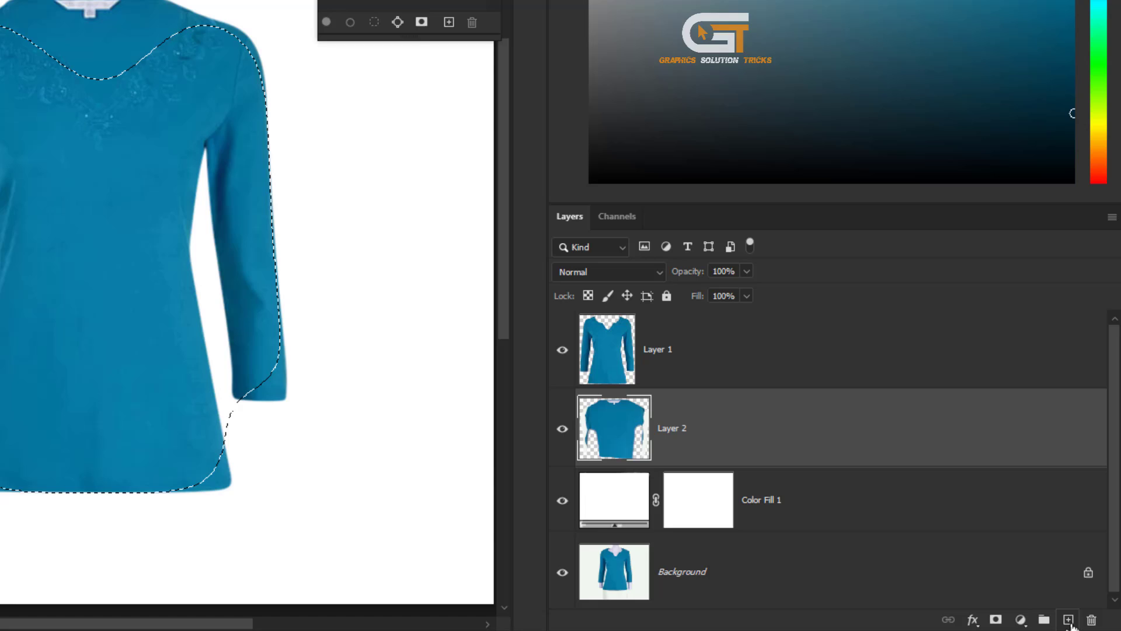
Fill a new Layer 3 with #002532, load the Path 1 copy selection, and deselect
click(1066, 619)
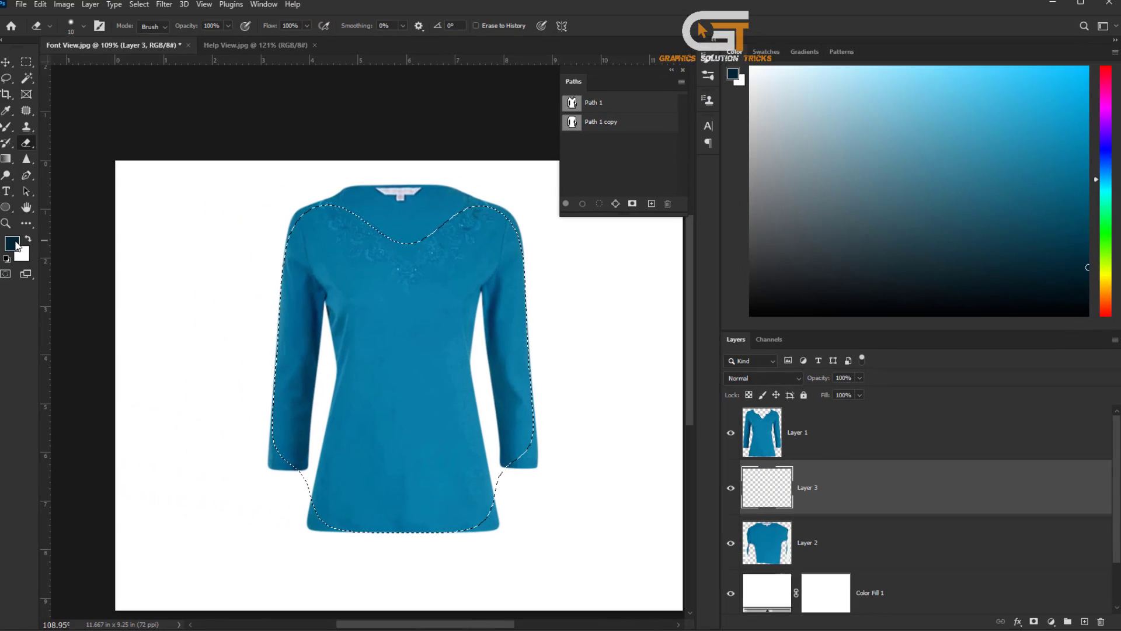
click(22, 248)
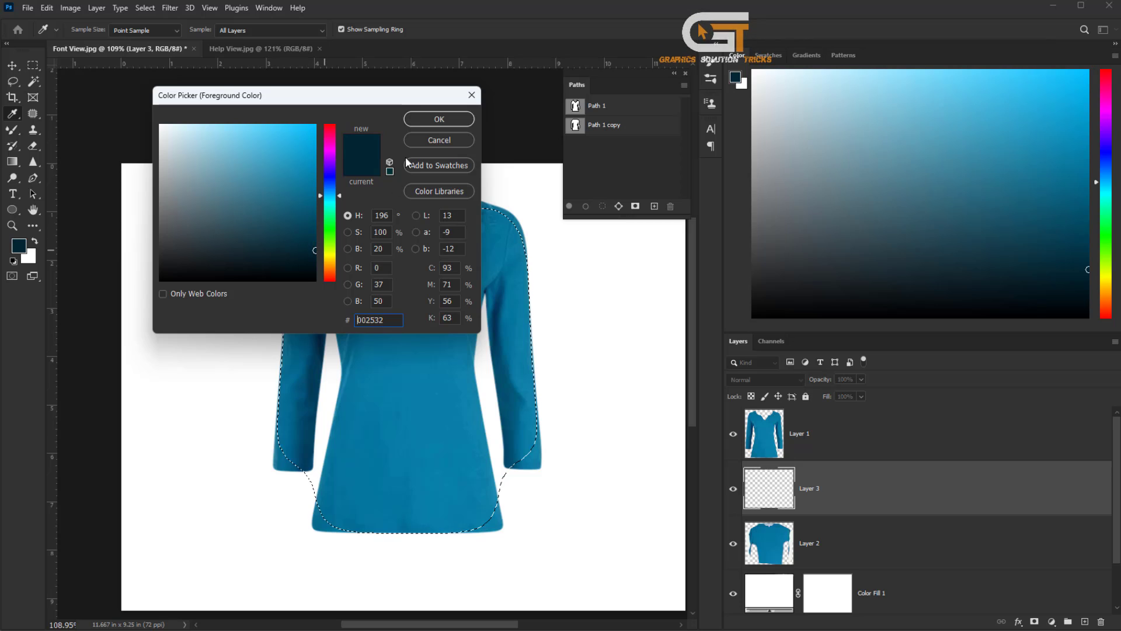
click(439, 120)
key(alt+Delete)
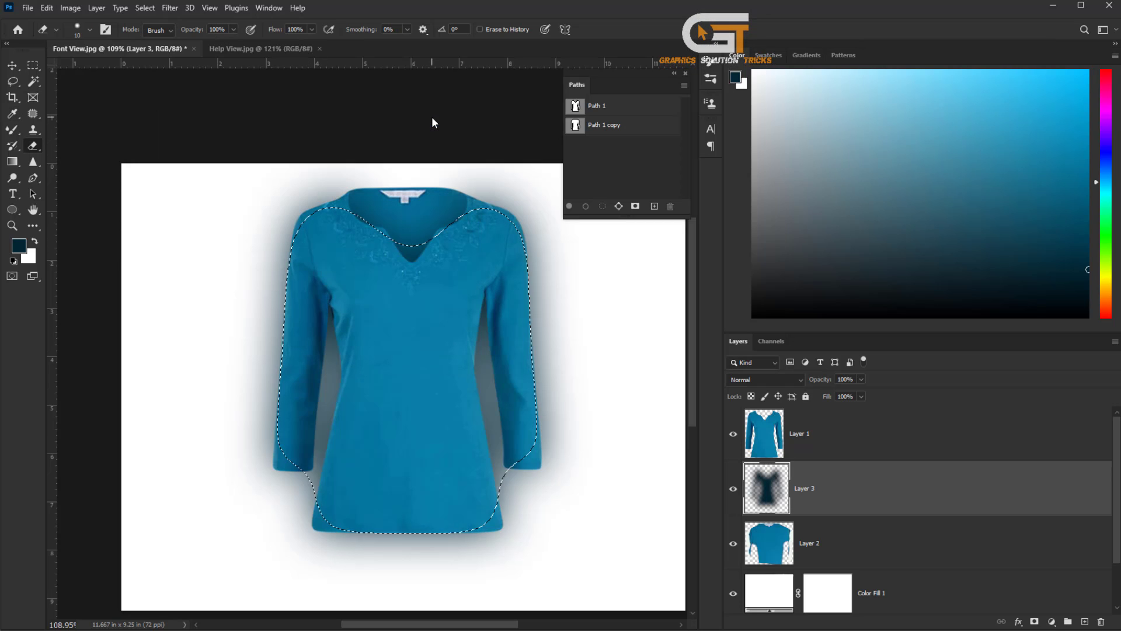
ctrl+click(576, 125)
key(ctrl+d)
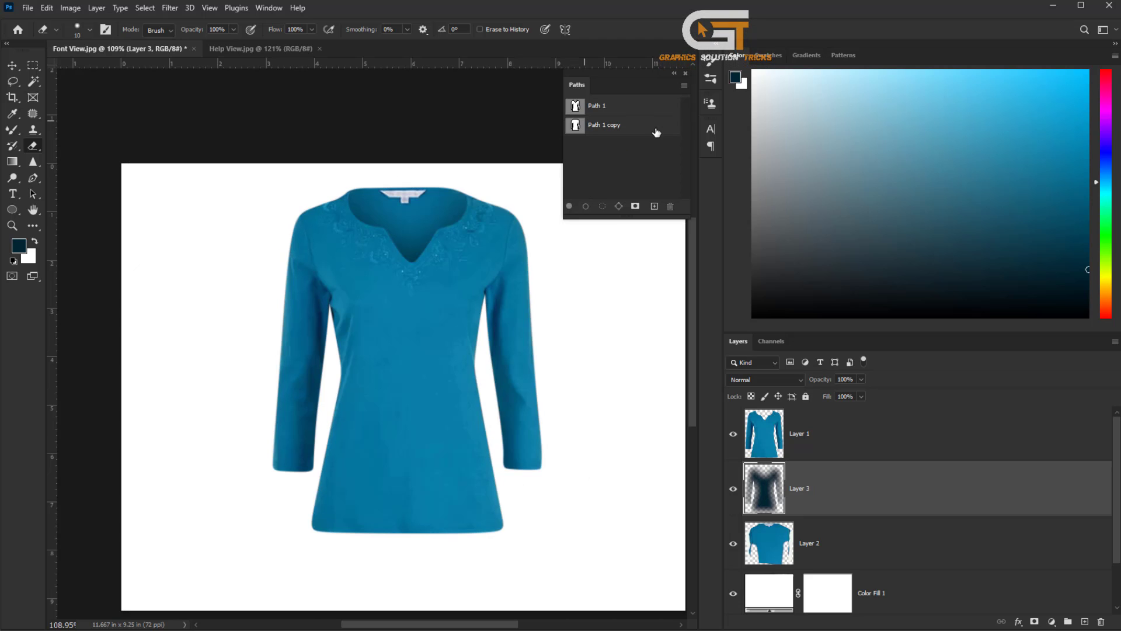
Close the Paths panel
click(685, 74)
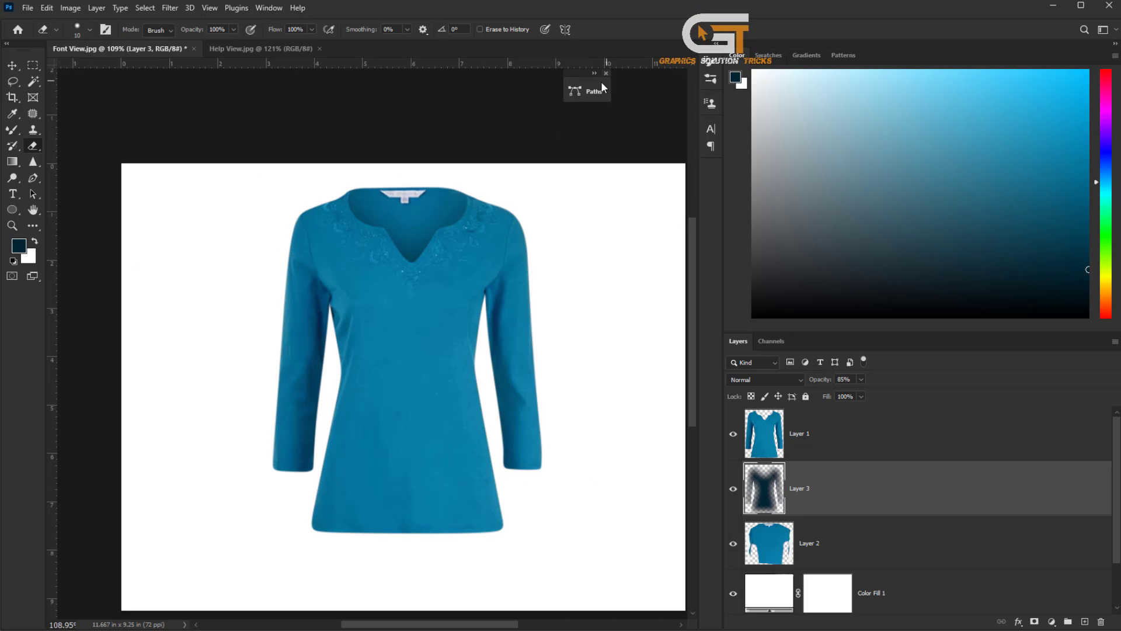
scroll(483, 274, up, 1)
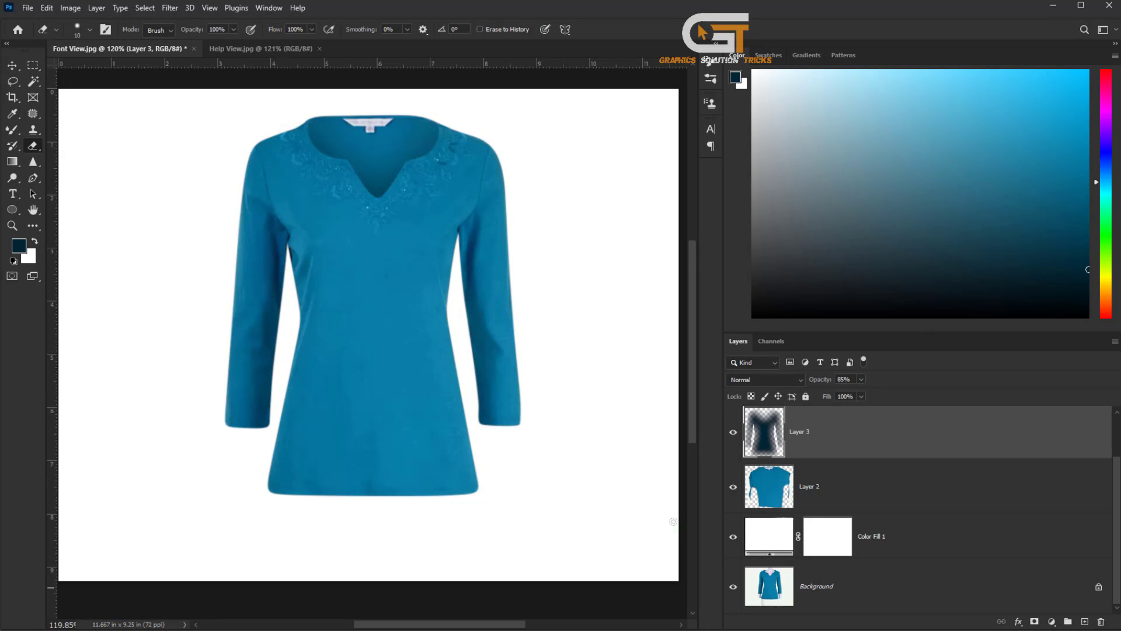